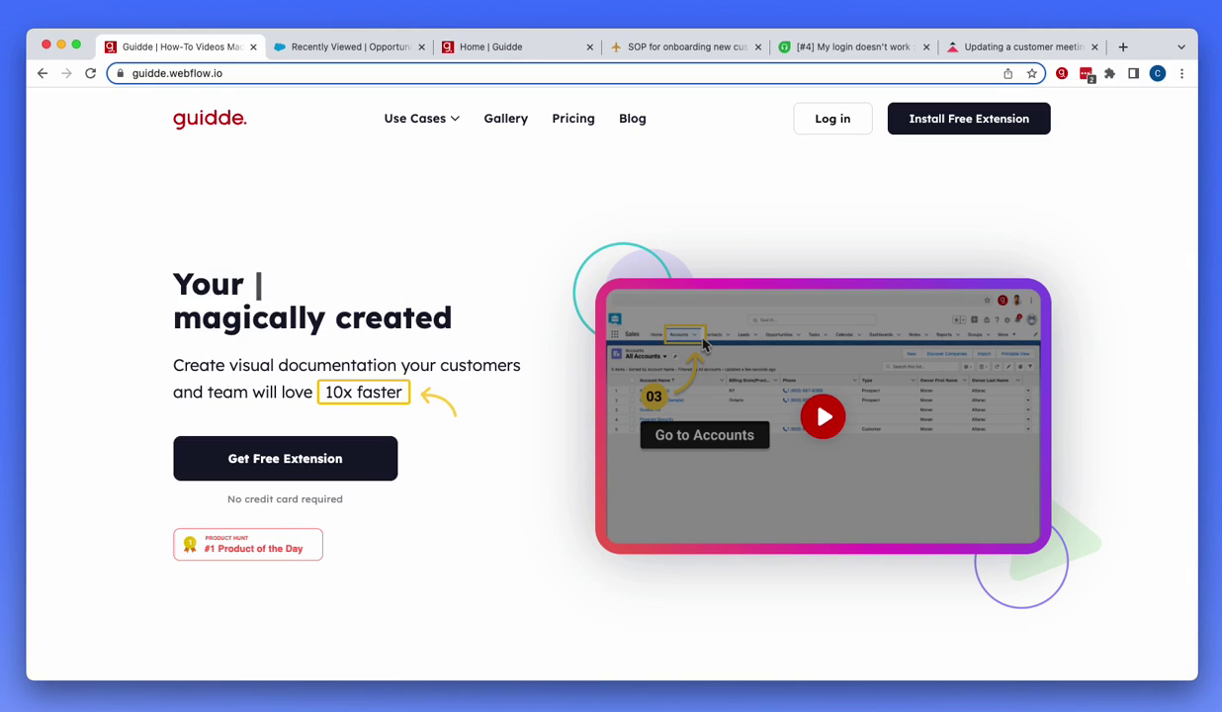
- Start a Guidde capture from the recently viewed Salesforce opportunities list
click(349, 58)
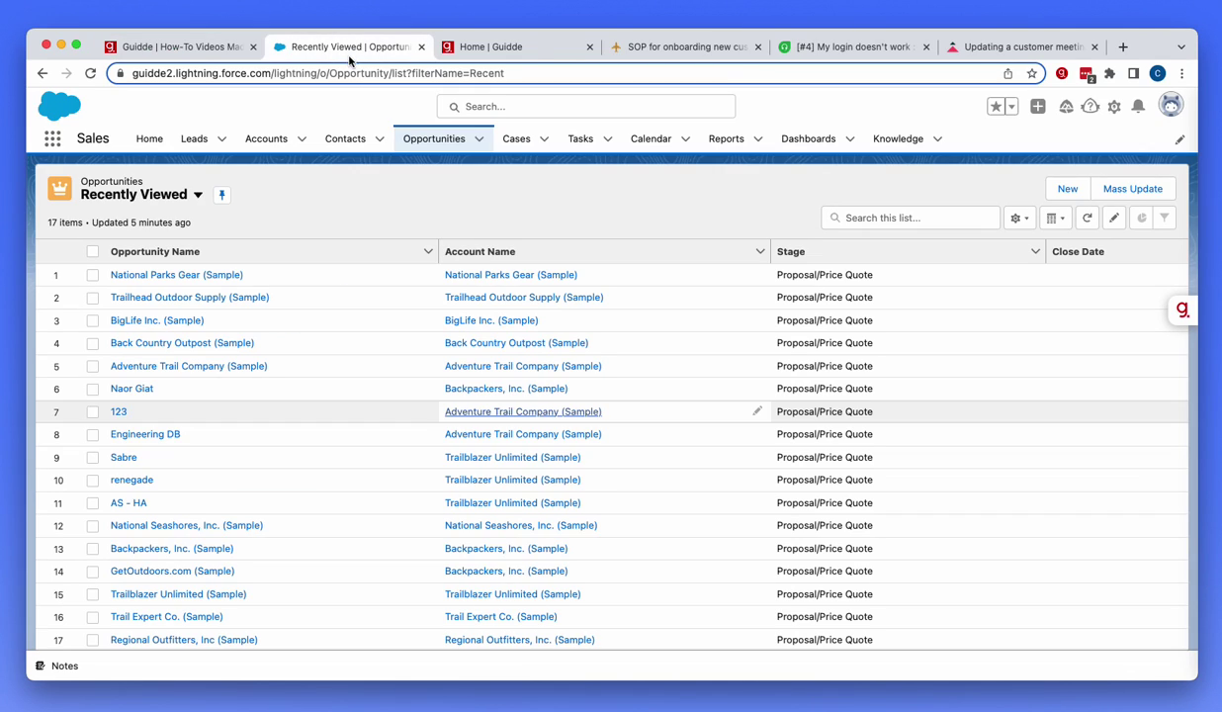
click(1060, 74)
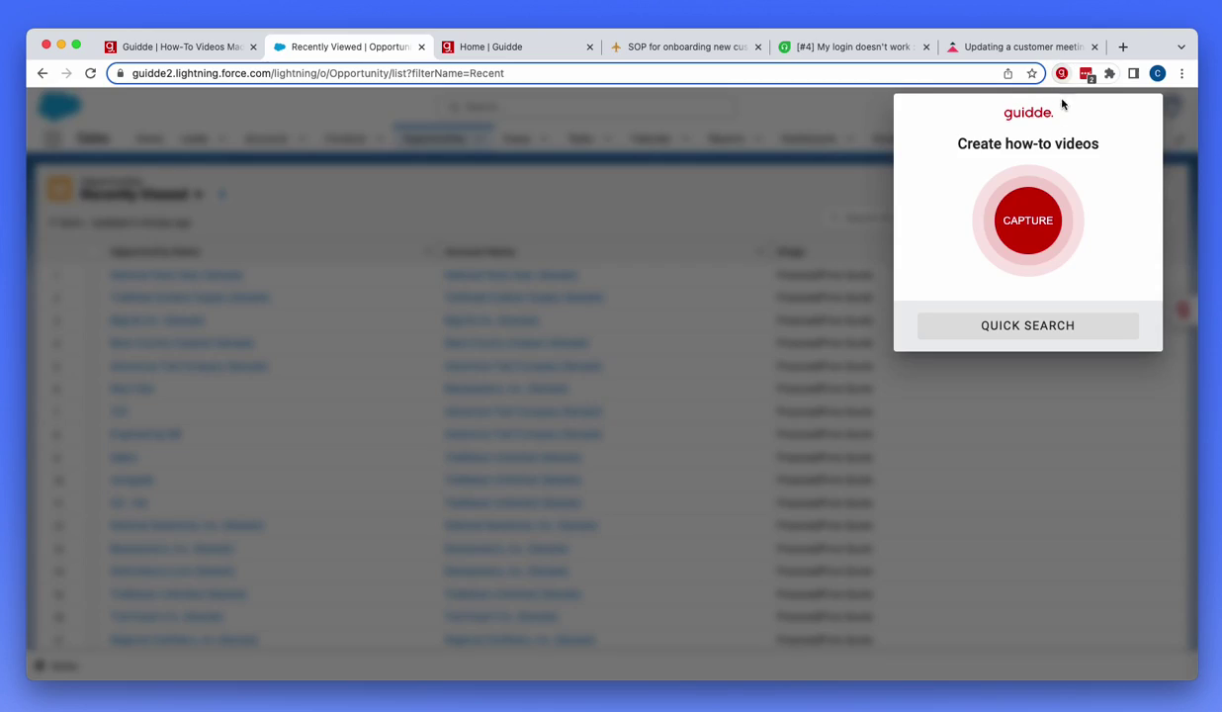
click(1042, 235)
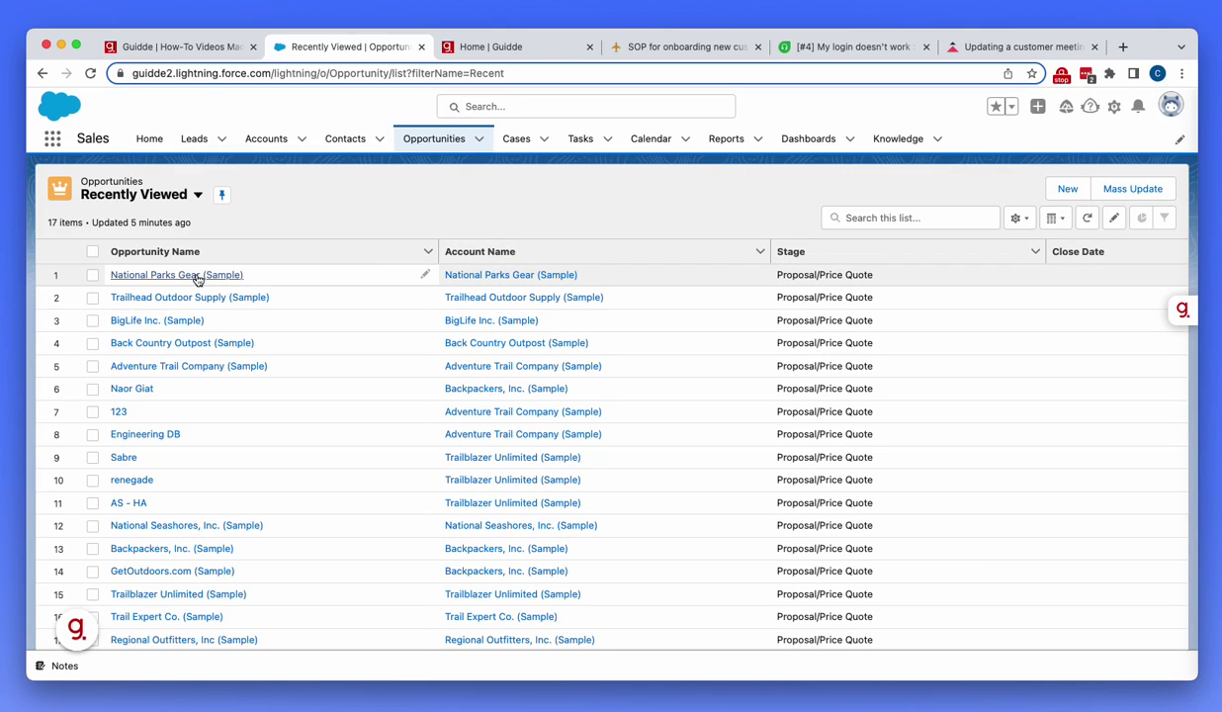
- Begin a Send Letter task on National Parks Gear (Sample) with a follow-up-with-customer comment
click(196, 277)
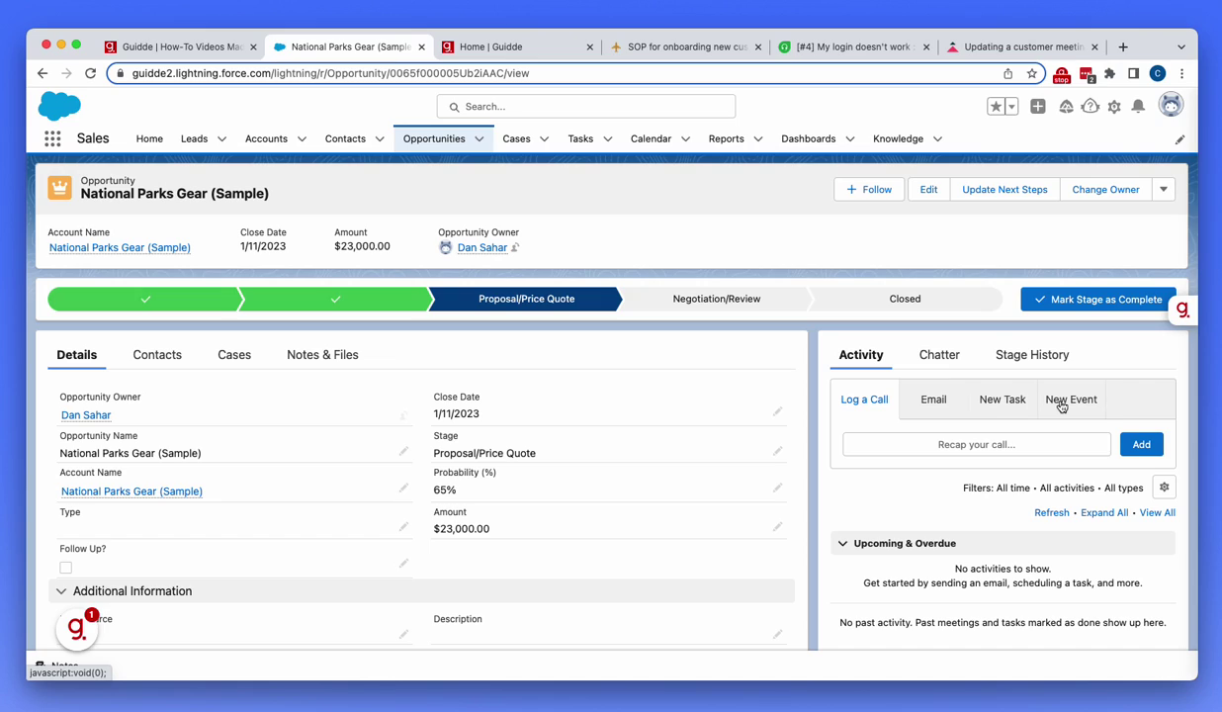
click(995, 405)
click(936, 447)
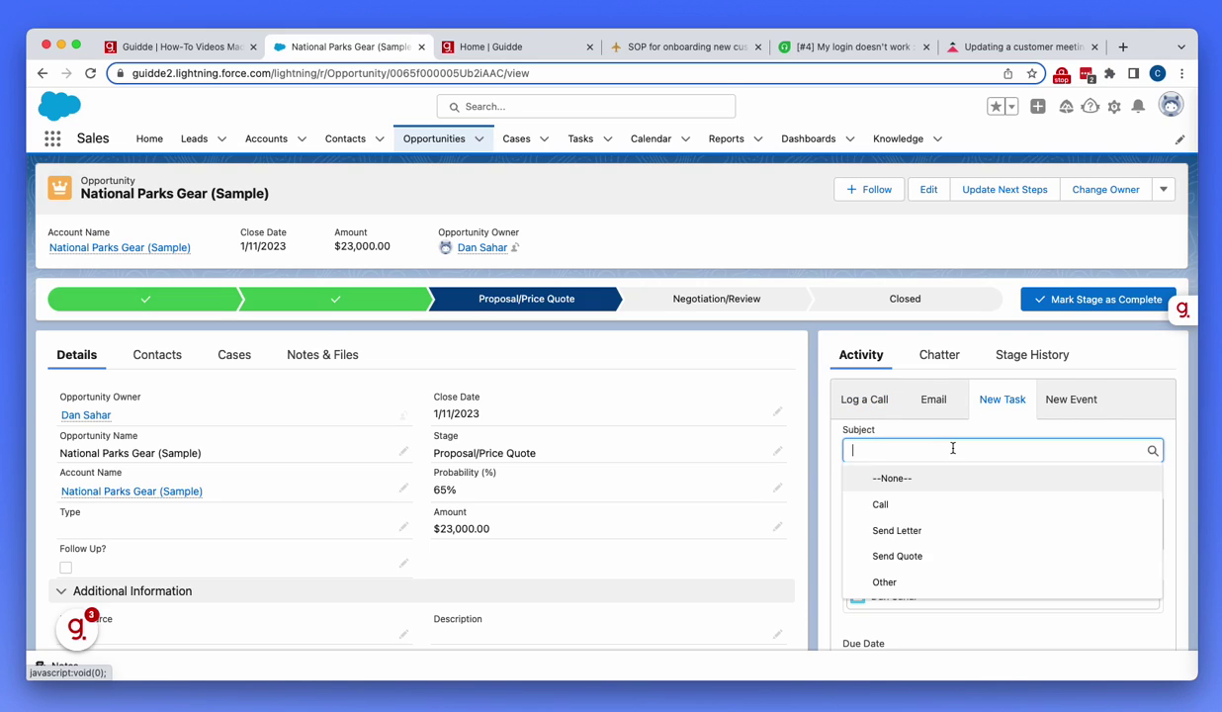
click(895, 527)
click(915, 519)
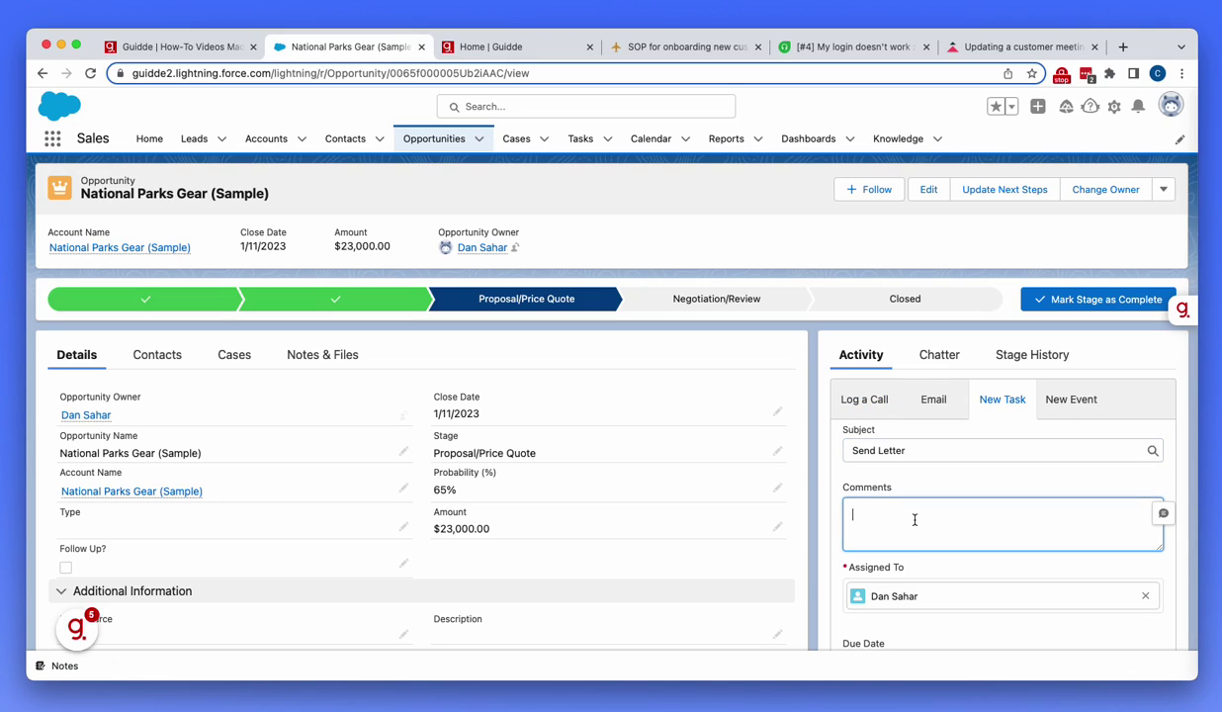
text(followup with customer)
scroll(915, 524, down, 5)
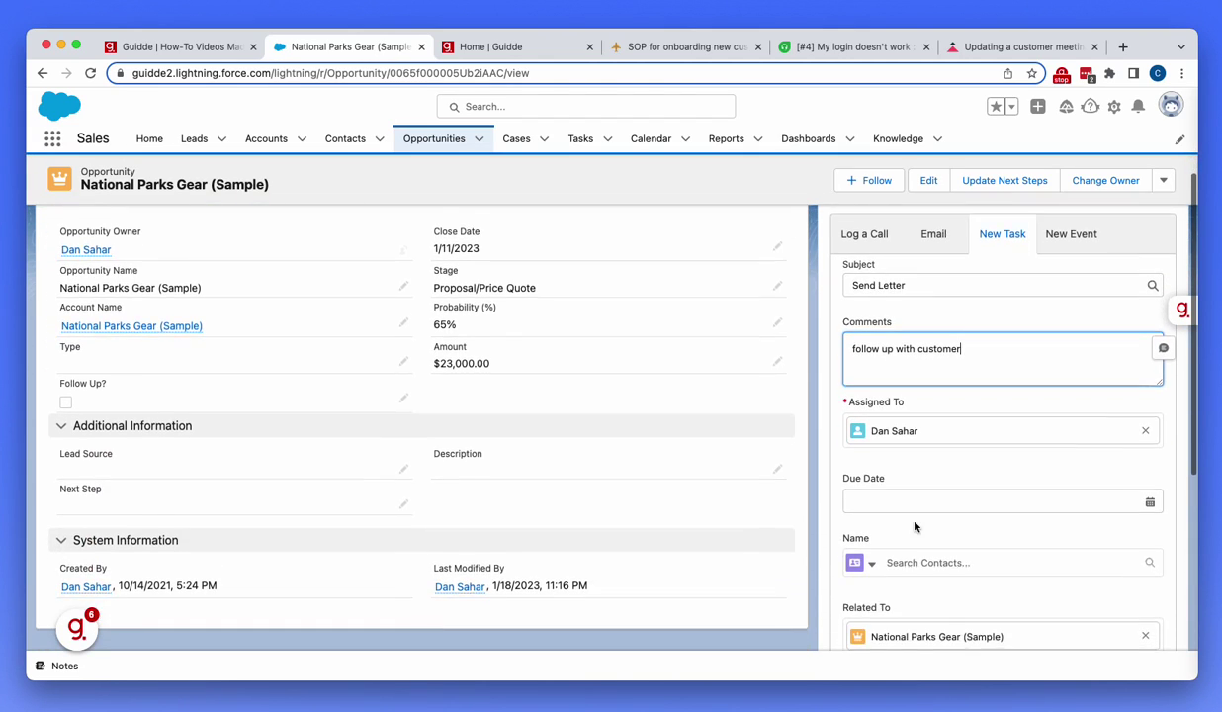
- Link a contact to the task, save it, and stop the Guidde recording
click(949, 361)
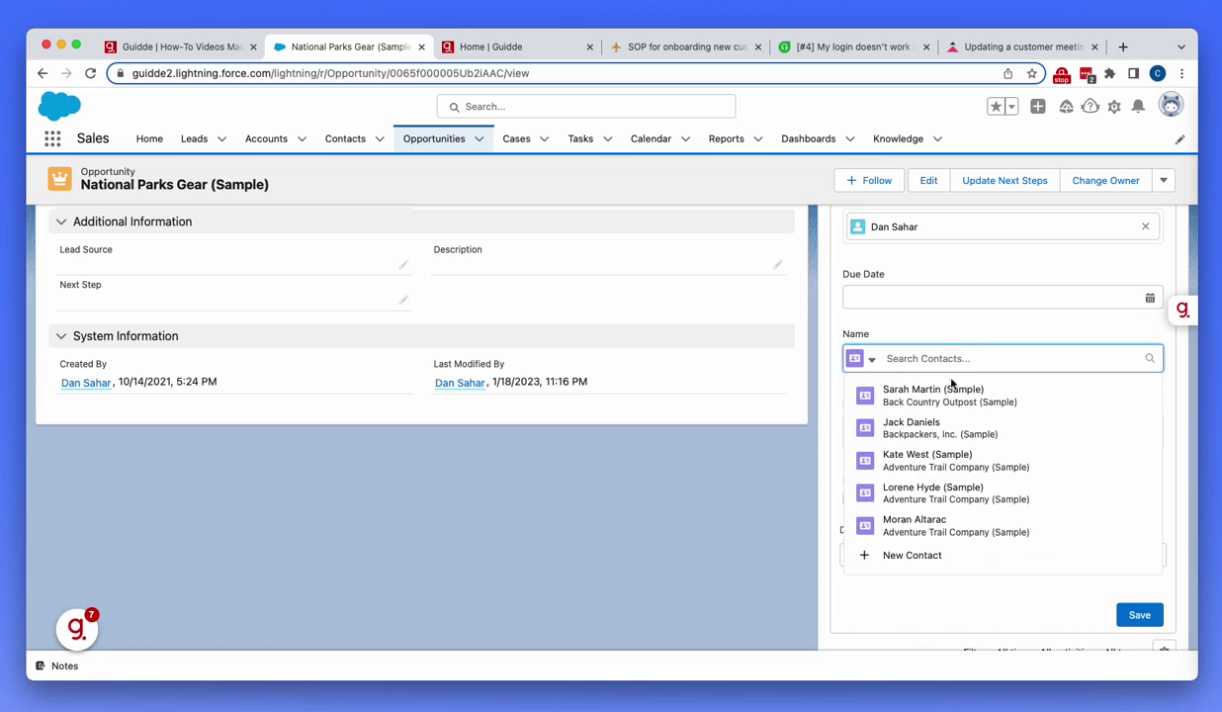
click(944, 425)
click(1137, 621)
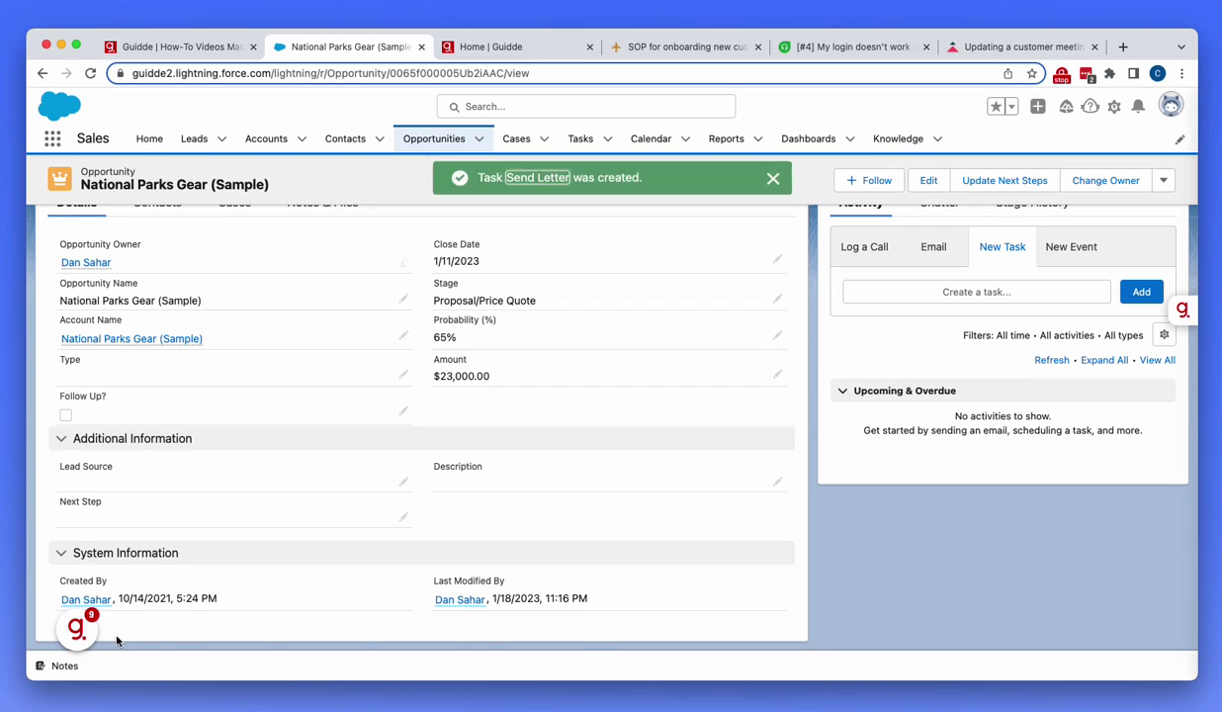
mouse_move(81, 637)
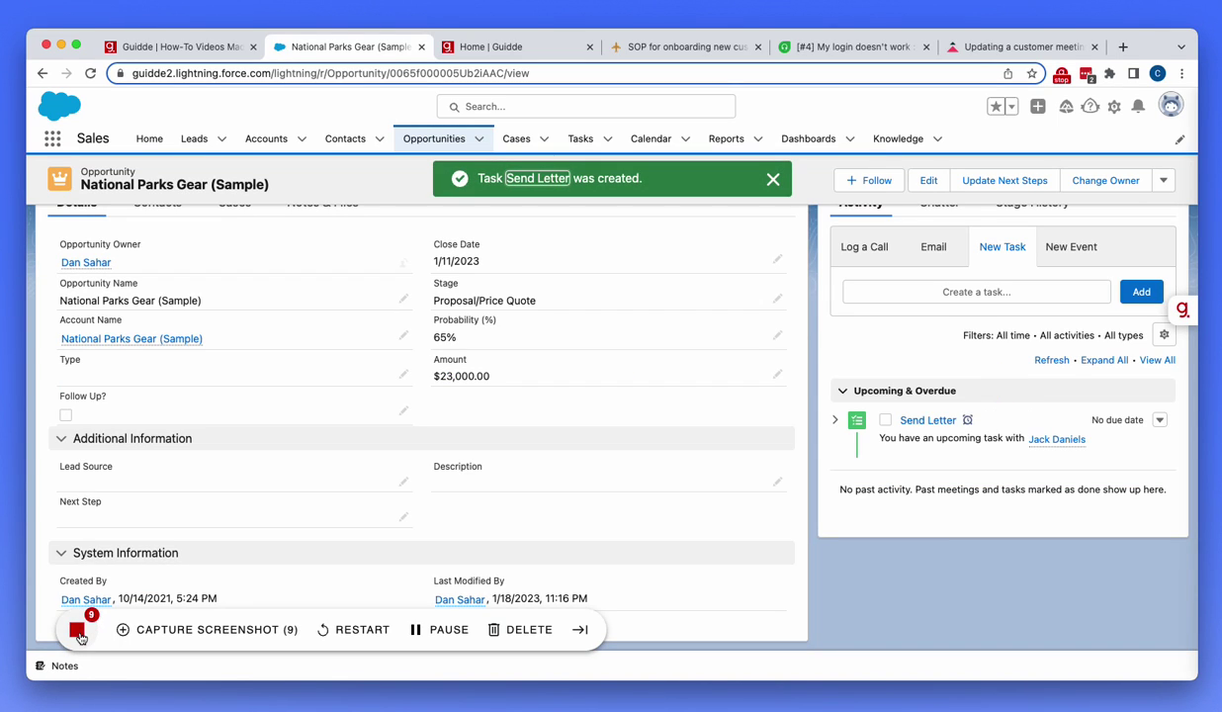
click(78, 631)
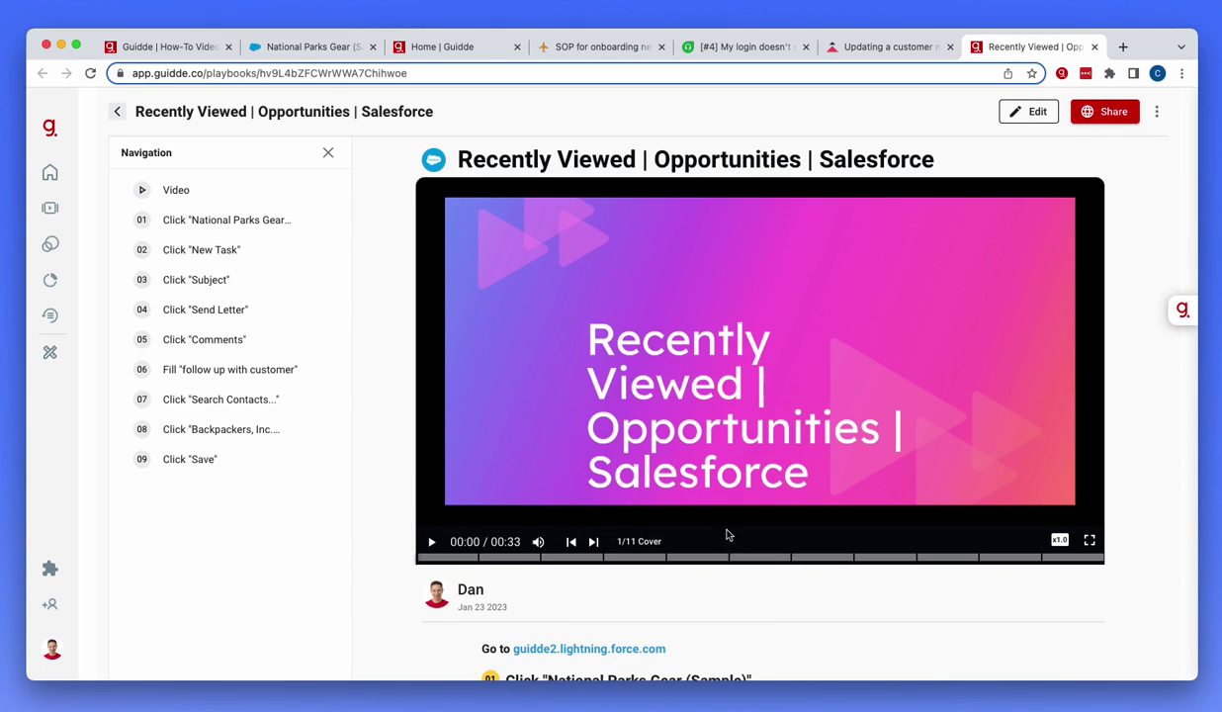
- Play the saved how-to video and scroll through its written steps
click(759, 343)
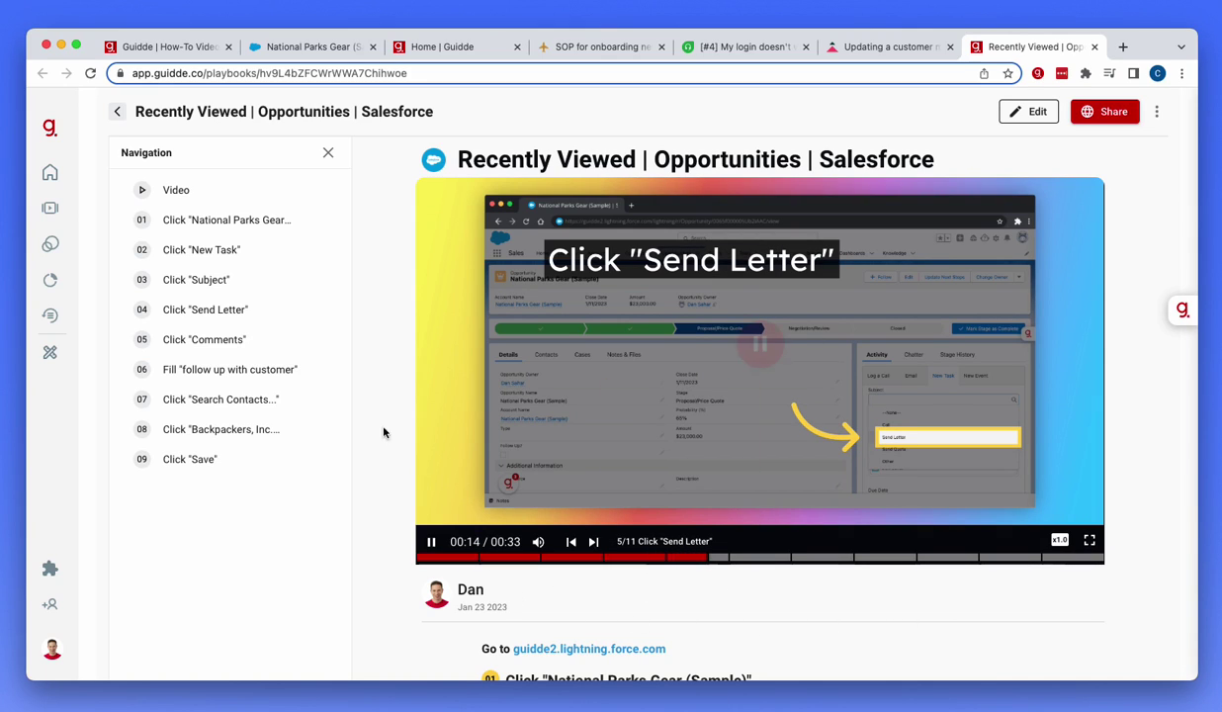
scroll(850, 524, down, 3)
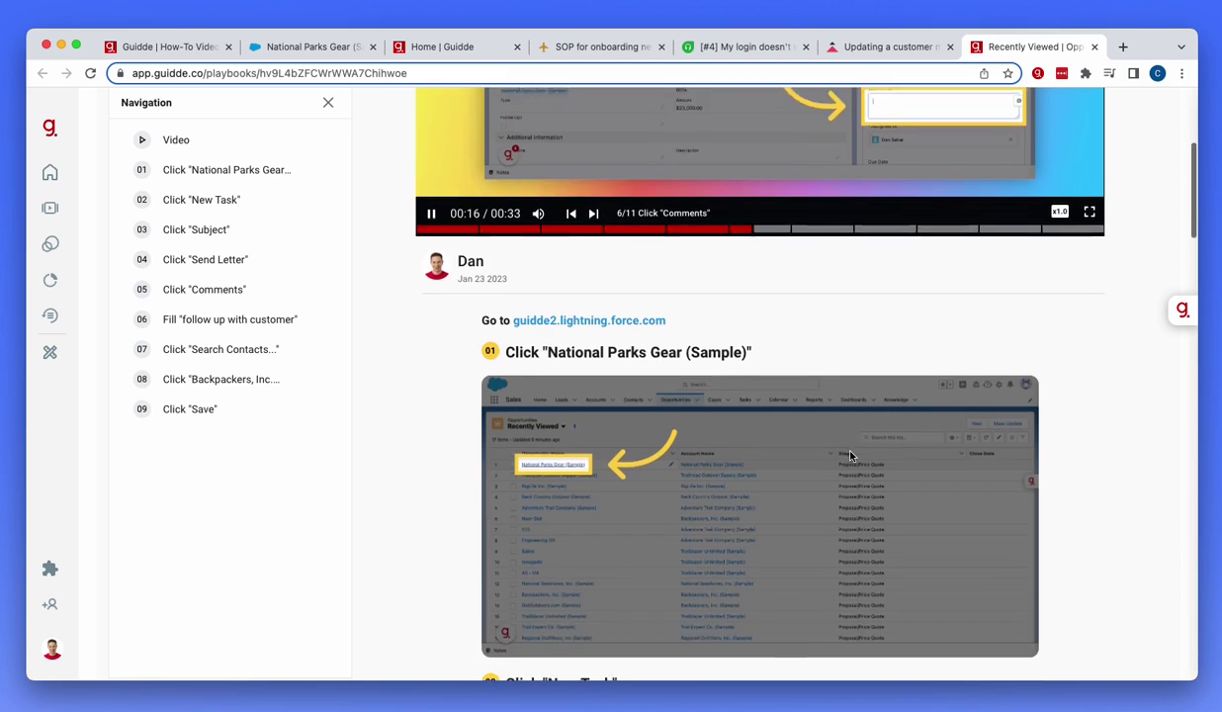
scroll(840, 445, down, 1)
scroll(812, 406, down, 1)
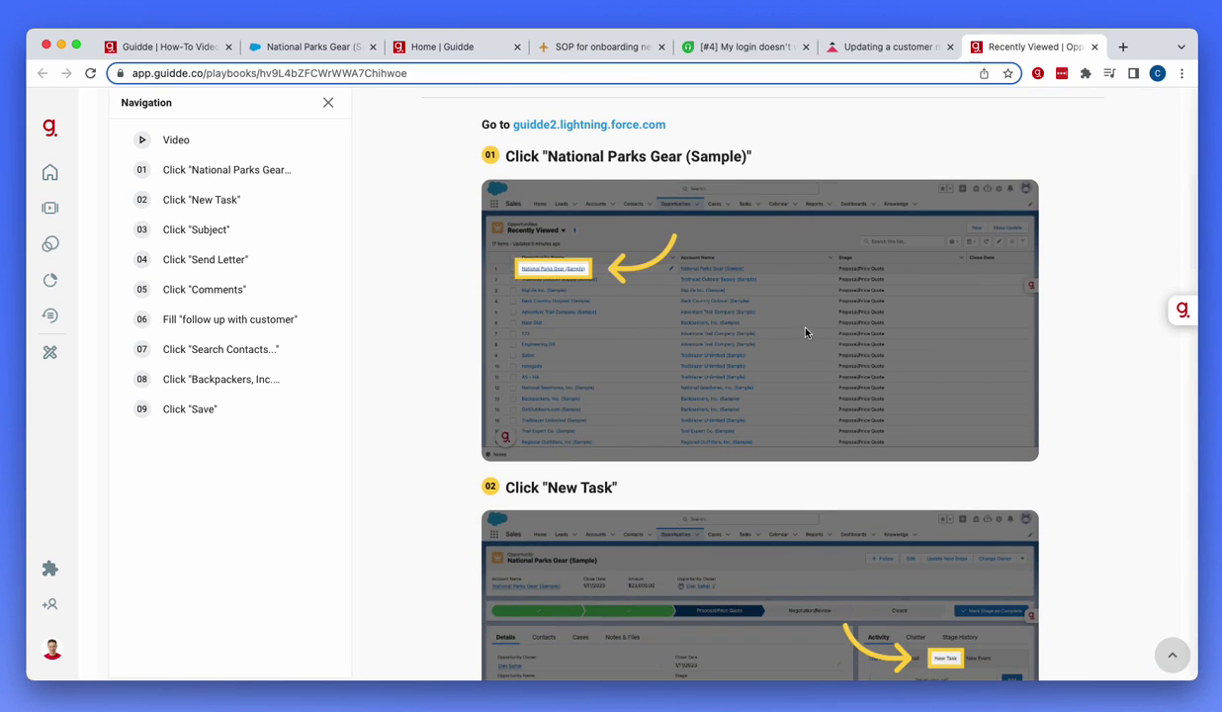
scroll(806, 332, down, 2)
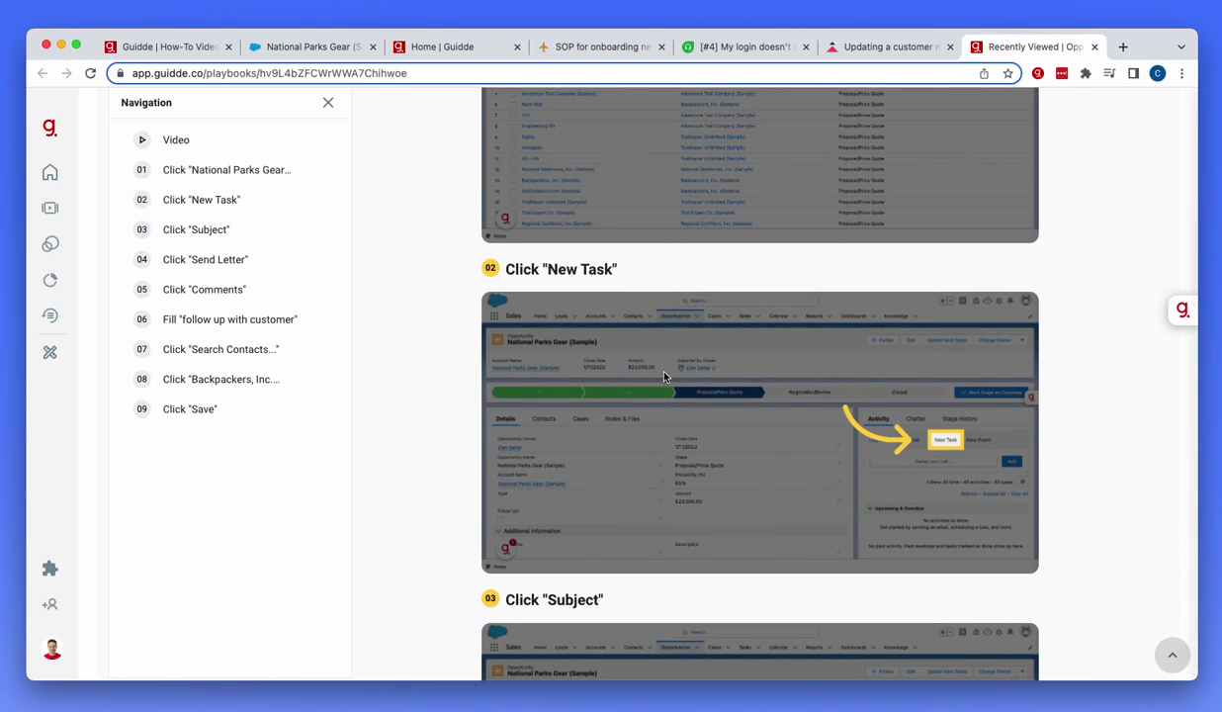
scroll(664, 376, down, 1)
- Jump to step 06 of the guide, return to the top, and enter the editor
click(191, 320)
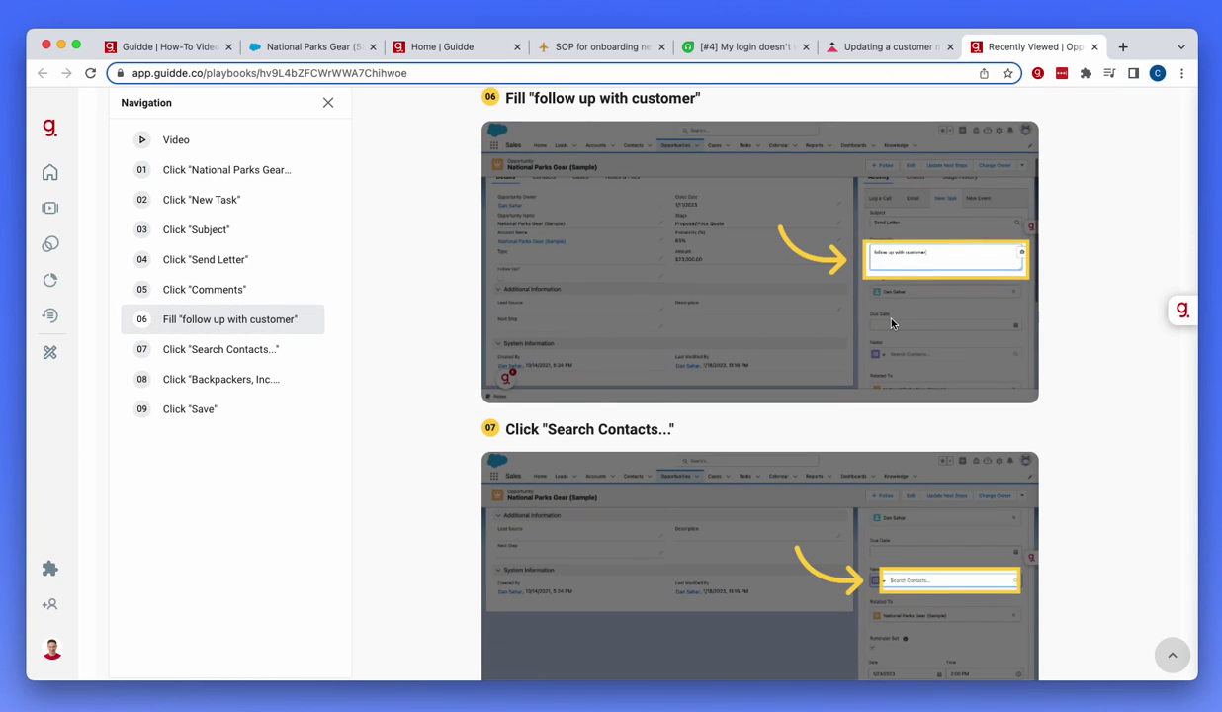
scroll(891, 323, up, 15)
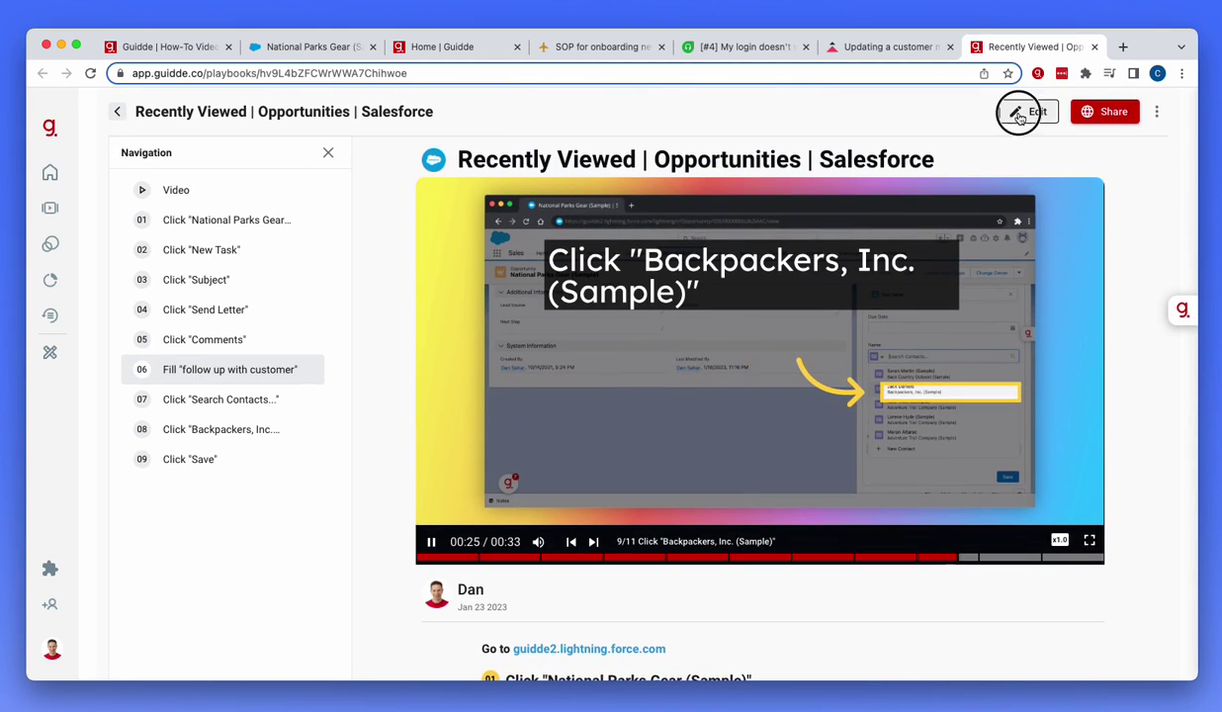
click(1020, 115)
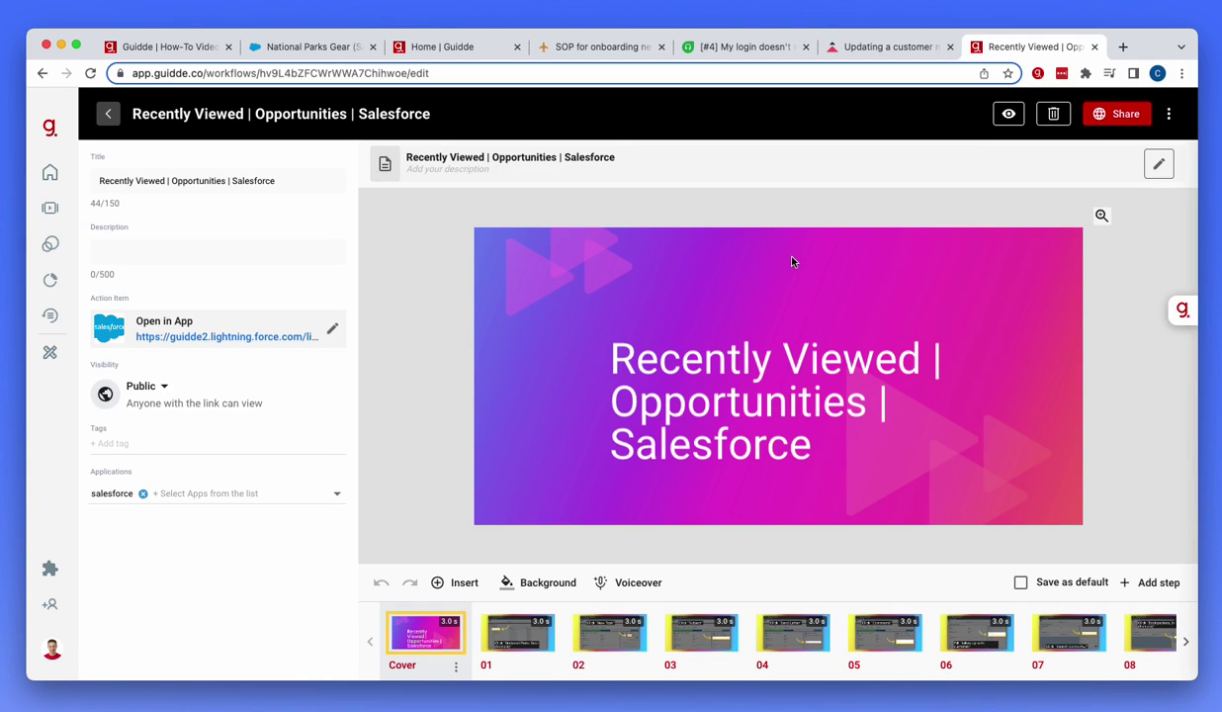
- Raise the cover title and move step 01's caption to the top of the slide
drag(760, 362, 758, 334)
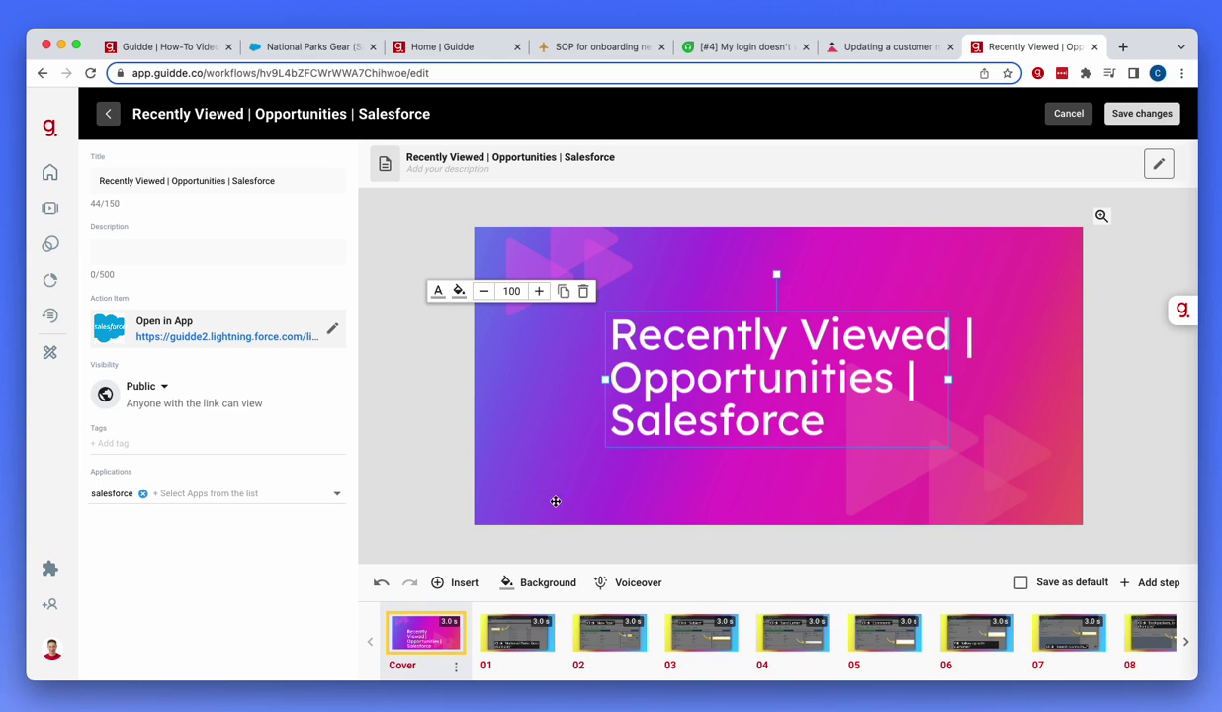
click(530, 643)
mouse_move(710, 462)
mouse_down()
mouse_move(712, 266)
mouse_move(728, 288)
mouse_up()
- Add a widened blur box over the mid-list opportunity rows on step 01
click(465, 583)
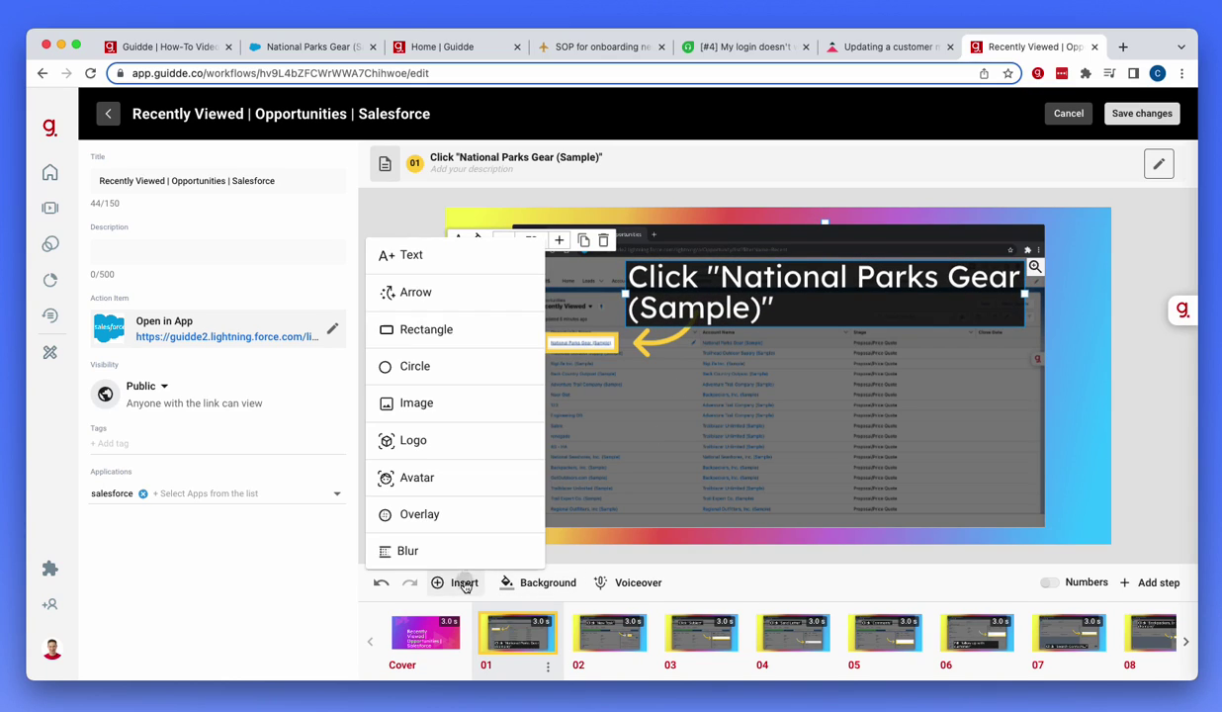
click(428, 548)
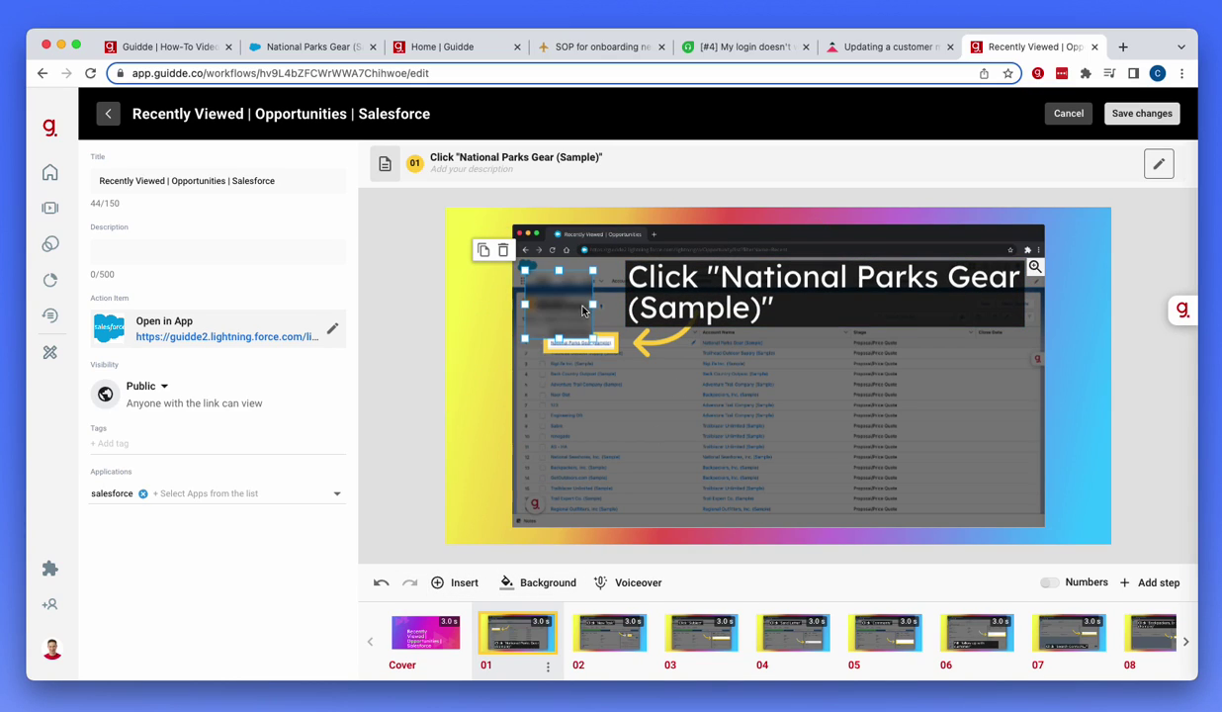
mouse_move(582, 310)
mouse_down()
mouse_move(599, 489)
mouse_move(595, 431)
mouse_move(662, 424)
mouse_up()
click(686, 422)
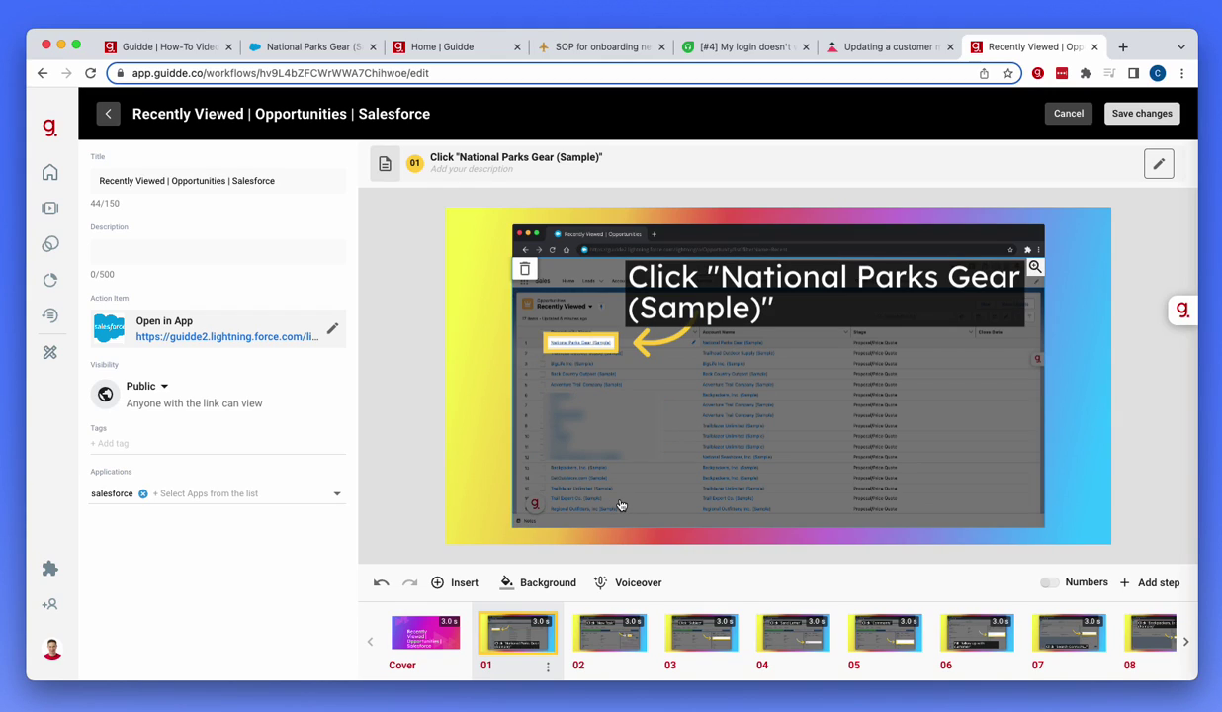
click(636, 585)
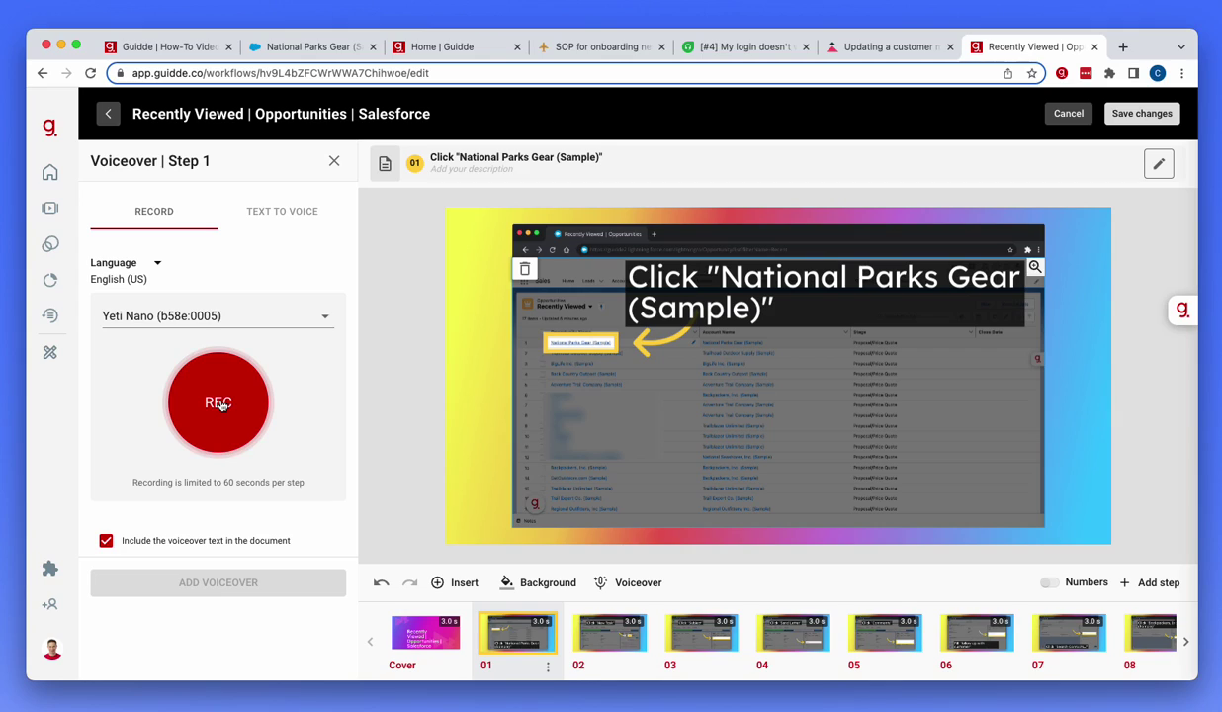
- Record a spoken narration and attach it as step 1's 7-second voiceover
click(222, 405)
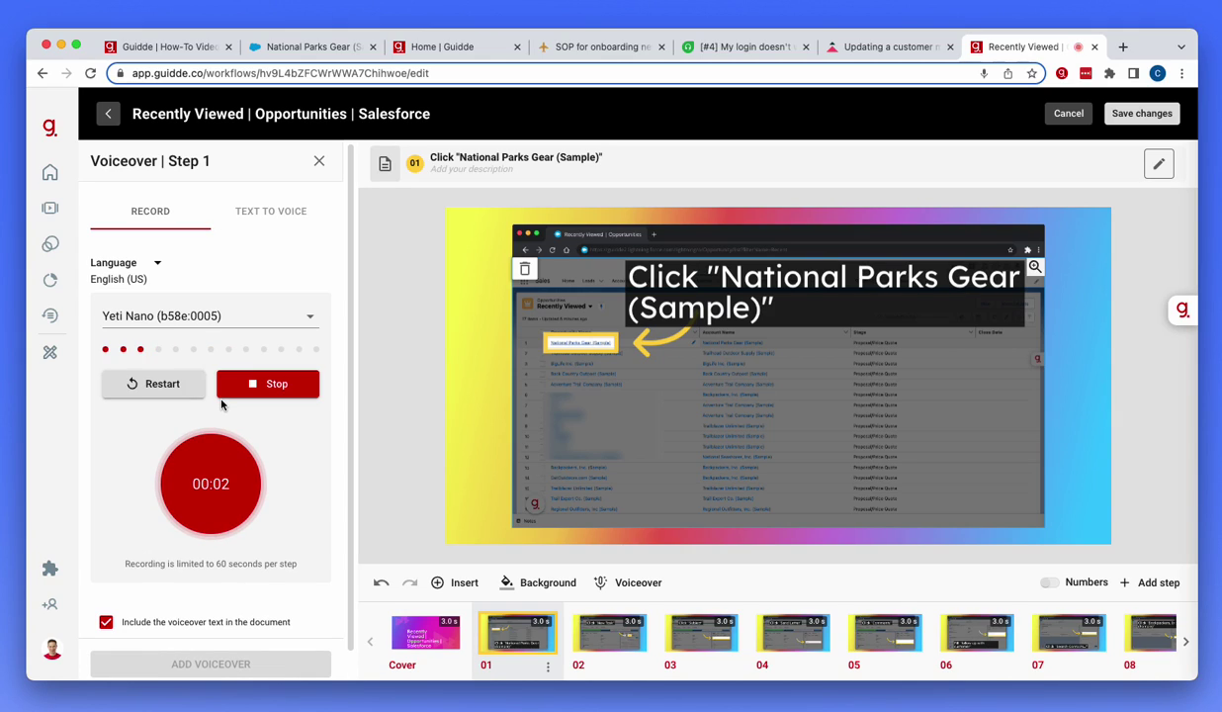
click(212, 500)
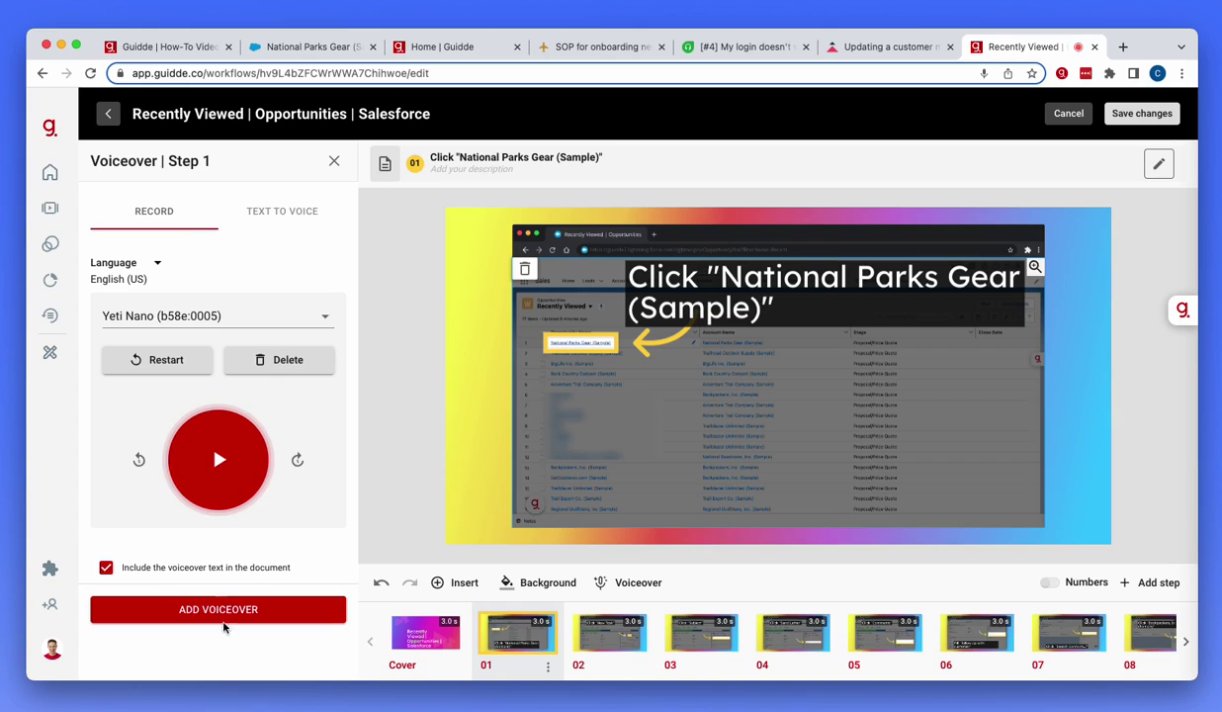
click(223, 621)
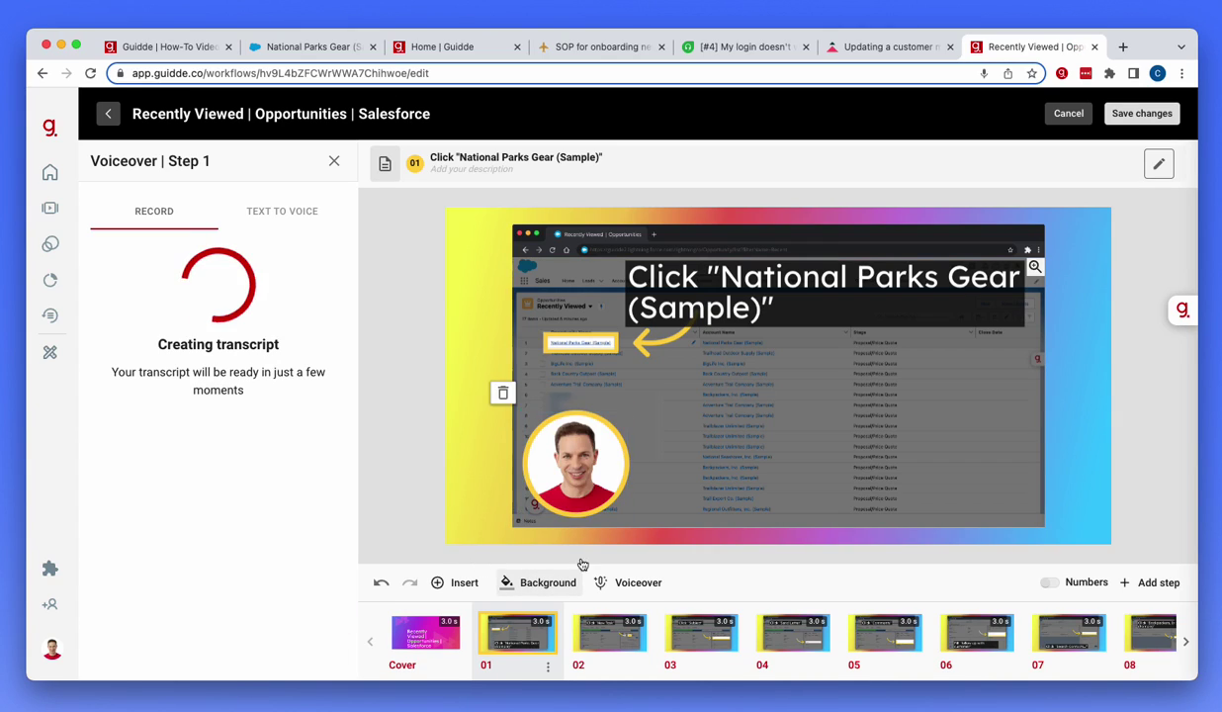
click(683, 634)
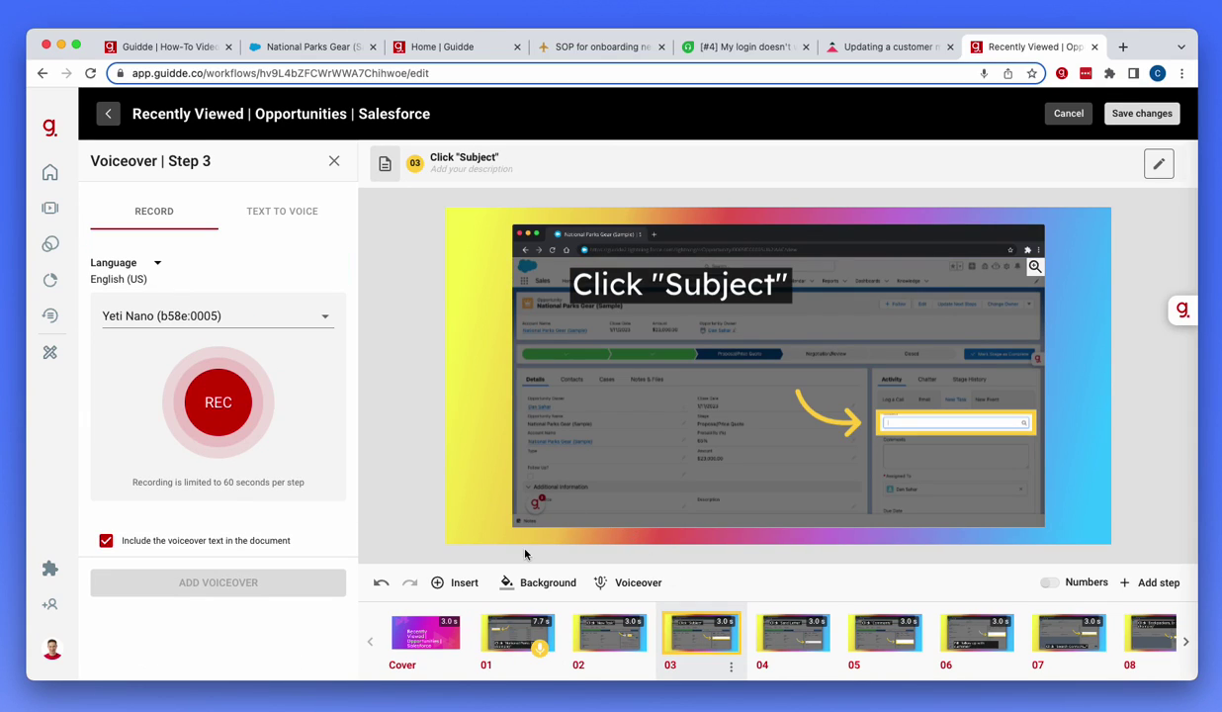
- Generate a James text-to-voice narration for step 3: 'Make sure you enter the close date in the opportunity'
click(274, 210)
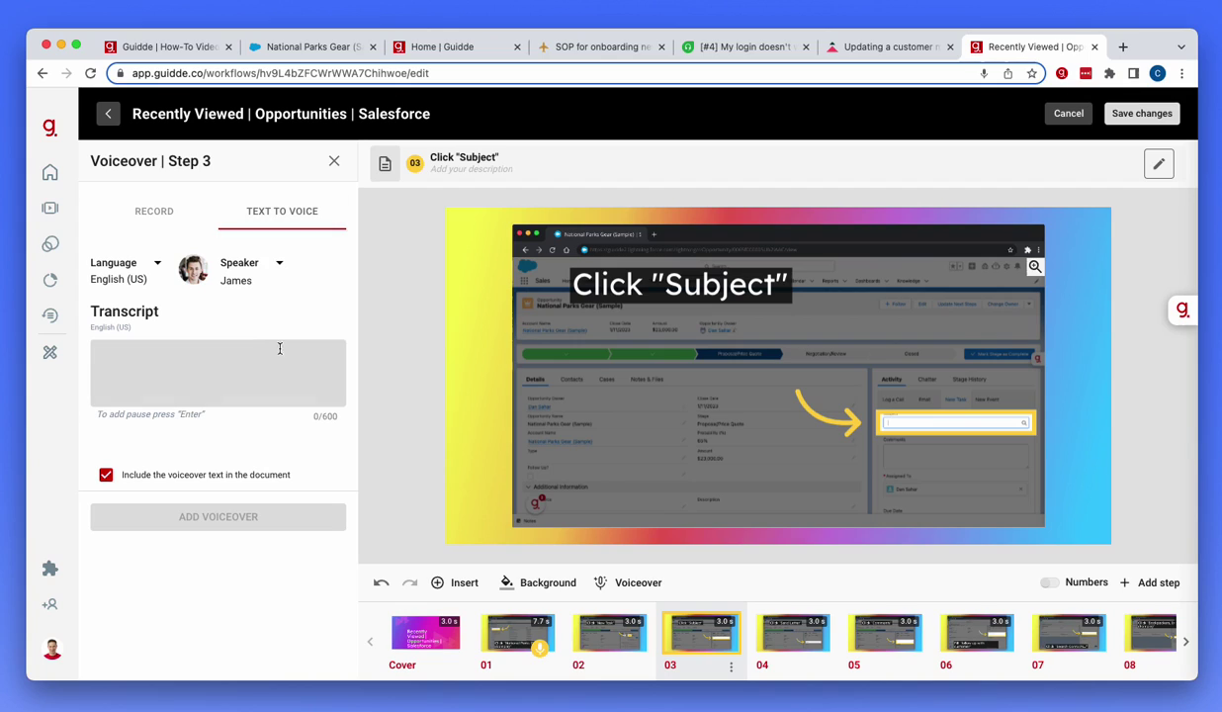
click(278, 265)
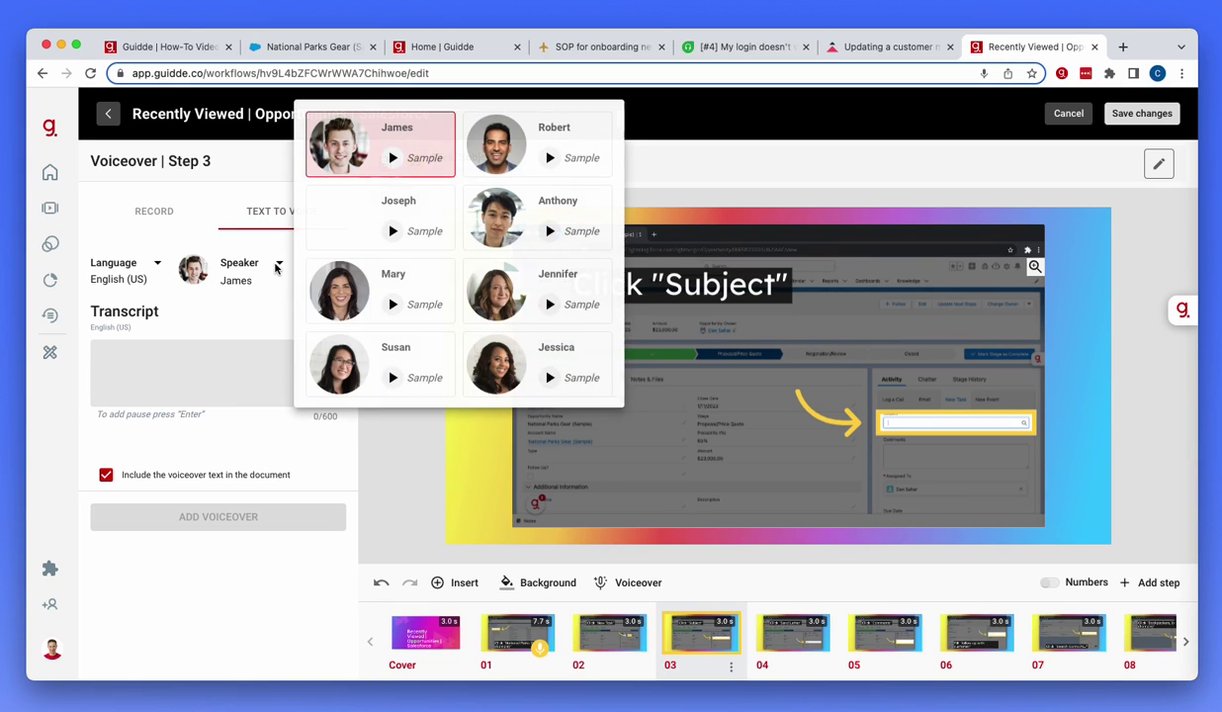
click(229, 349)
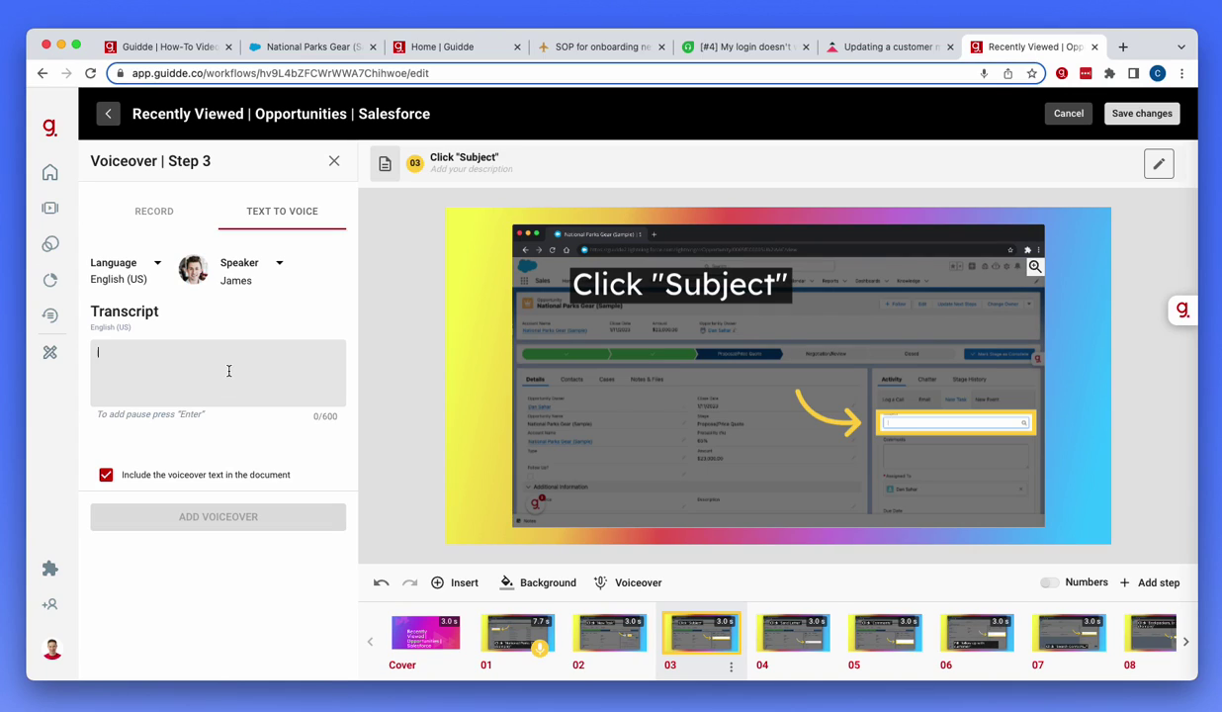
text(M:ak)
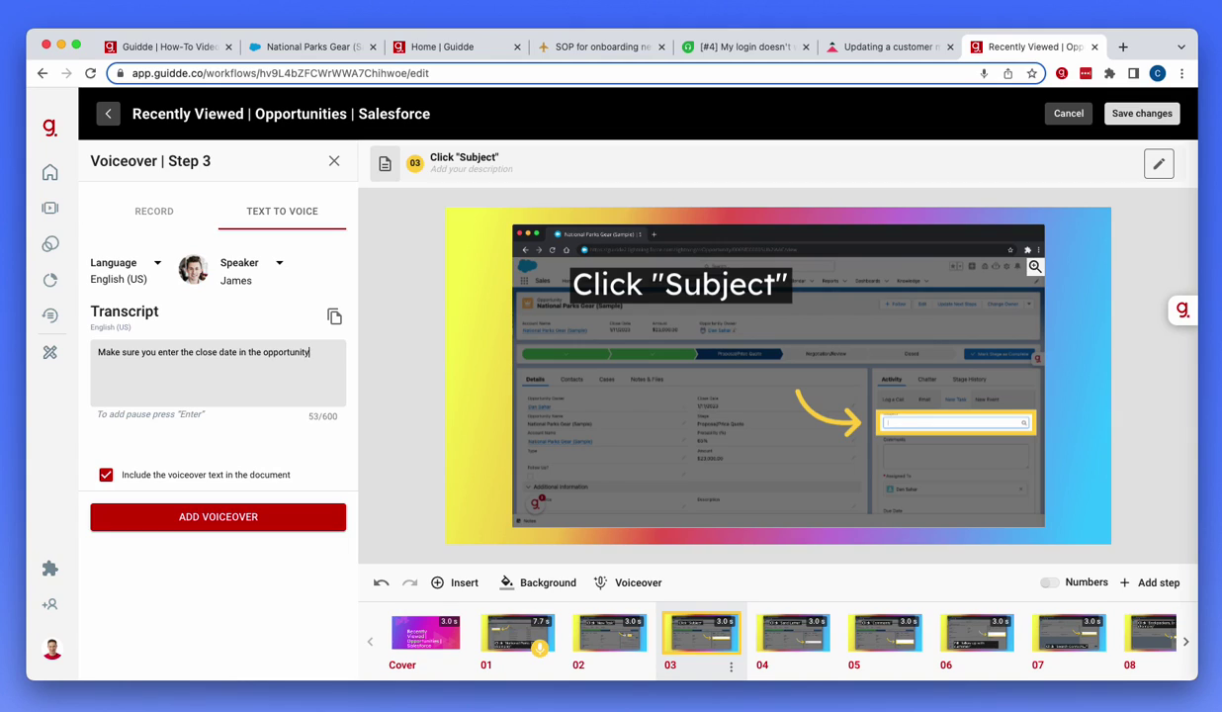
click(232, 517)
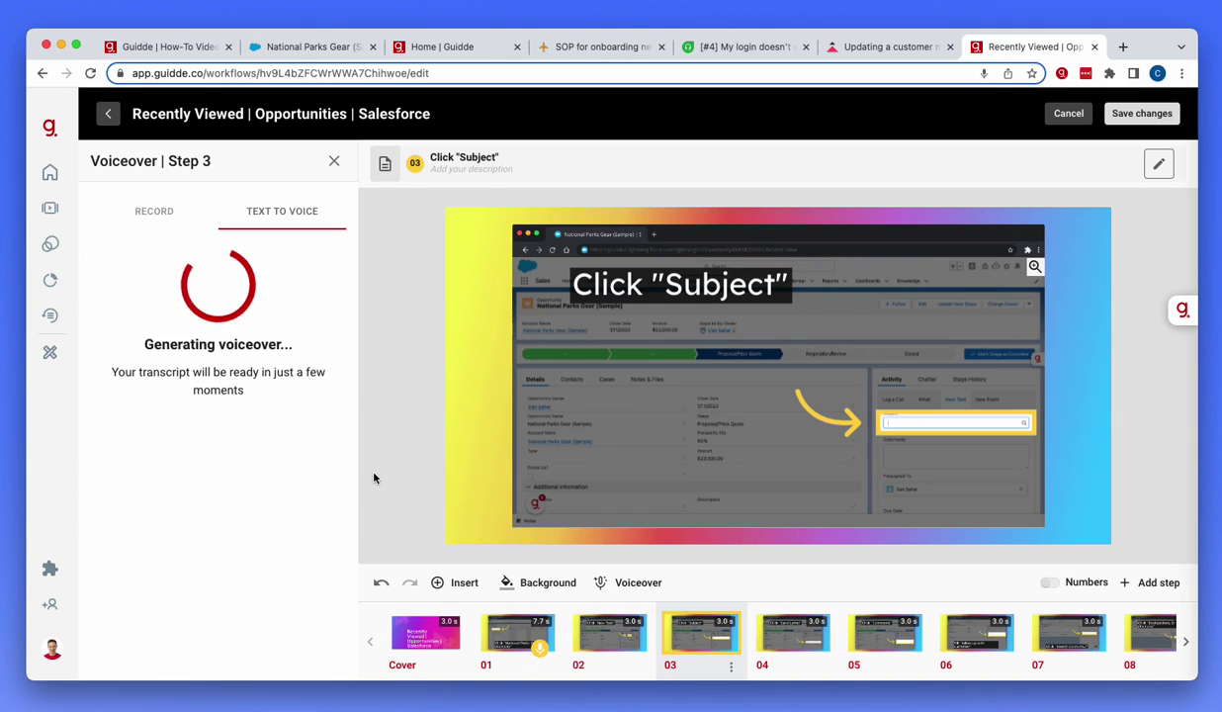
click(450, 441)
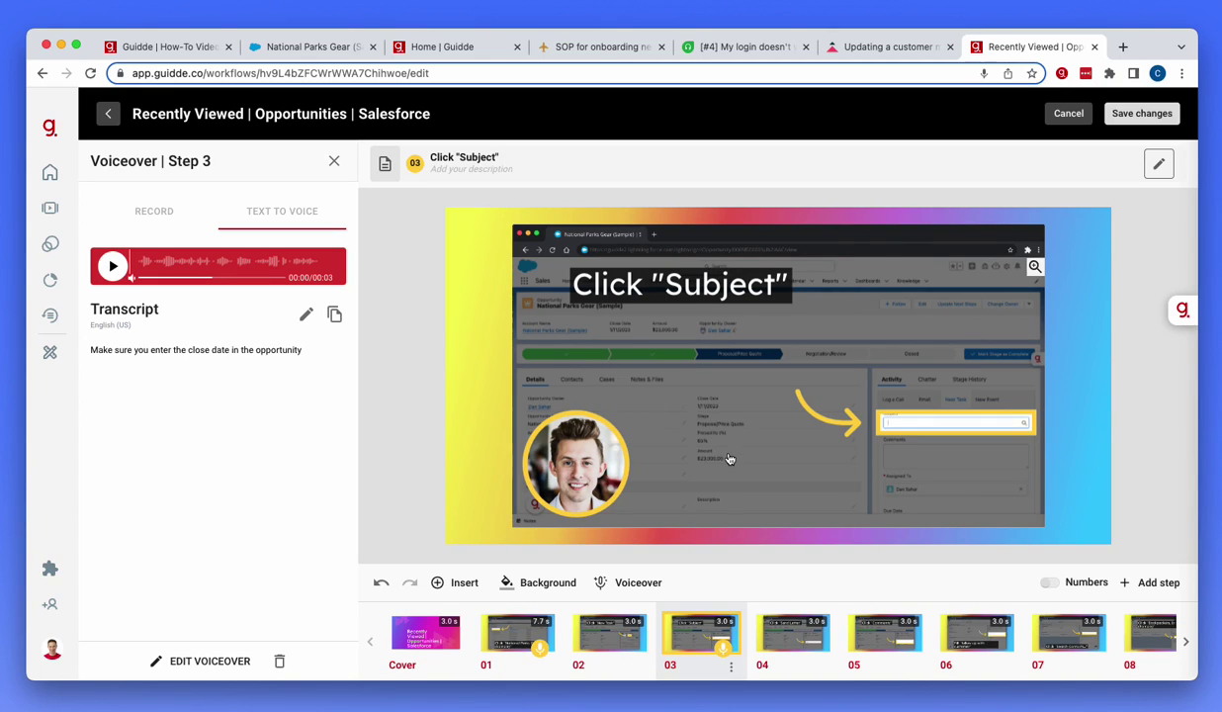
- Save all guide edits and return to the finished playbook page
click(772, 640)
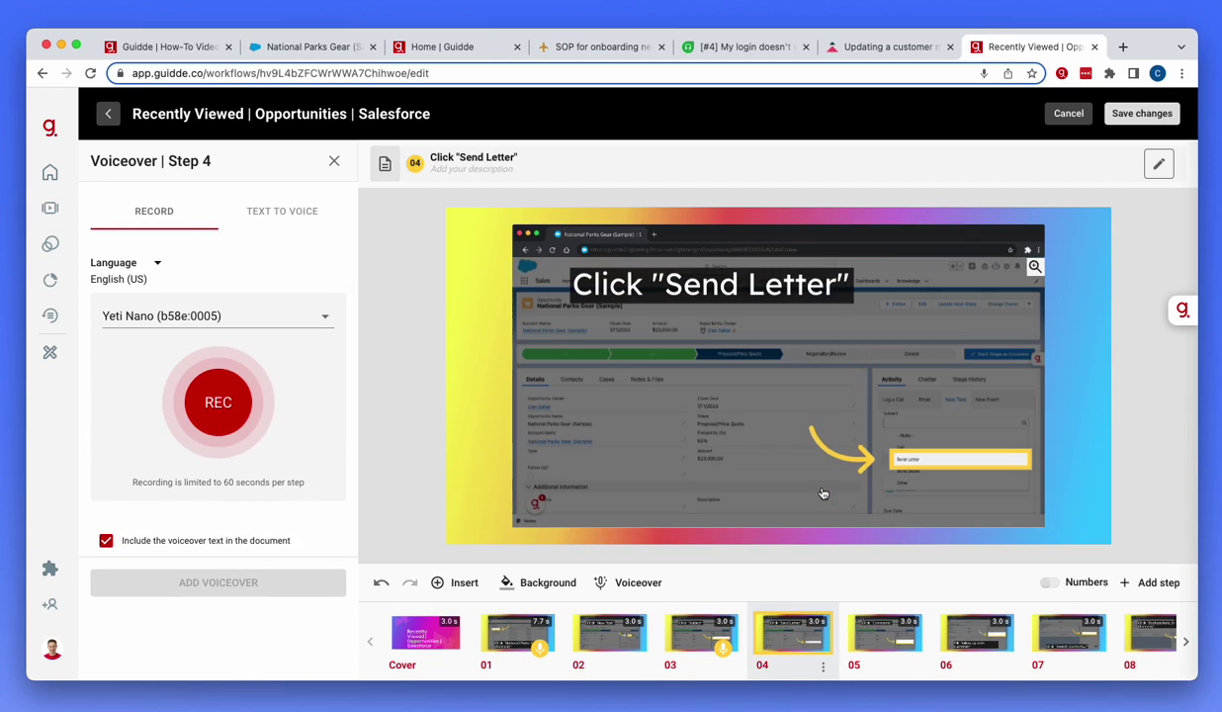
click(1145, 118)
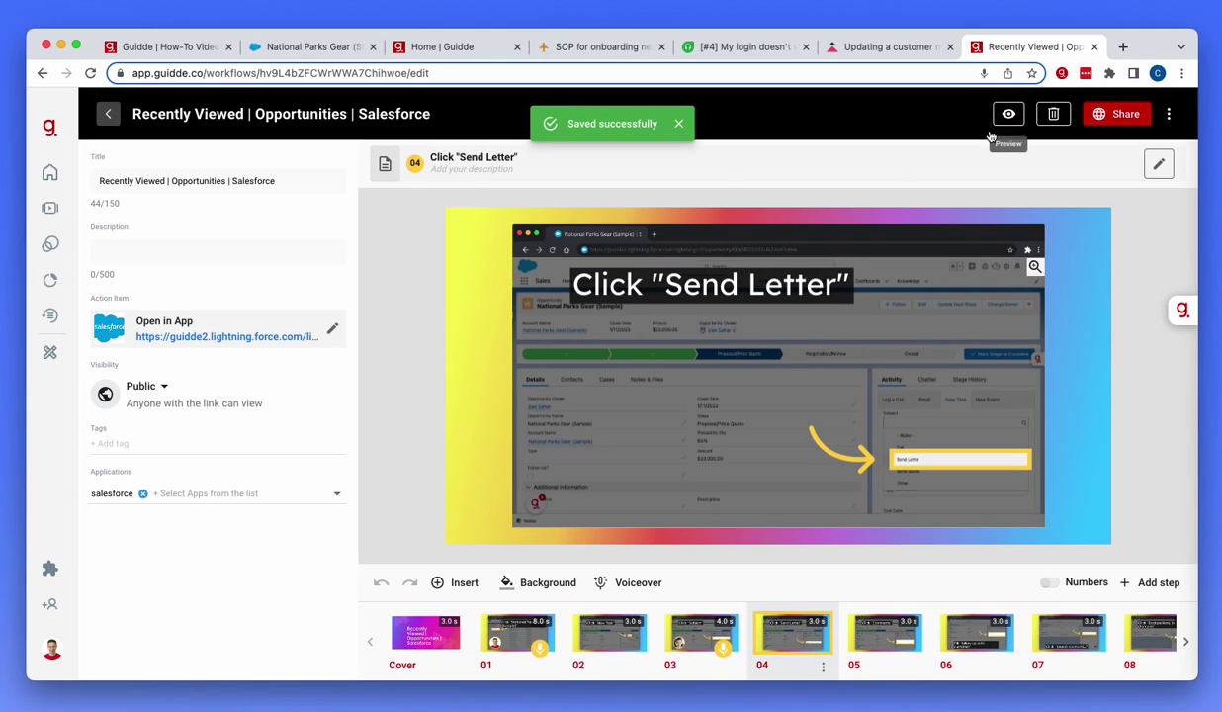
click(109, 116)
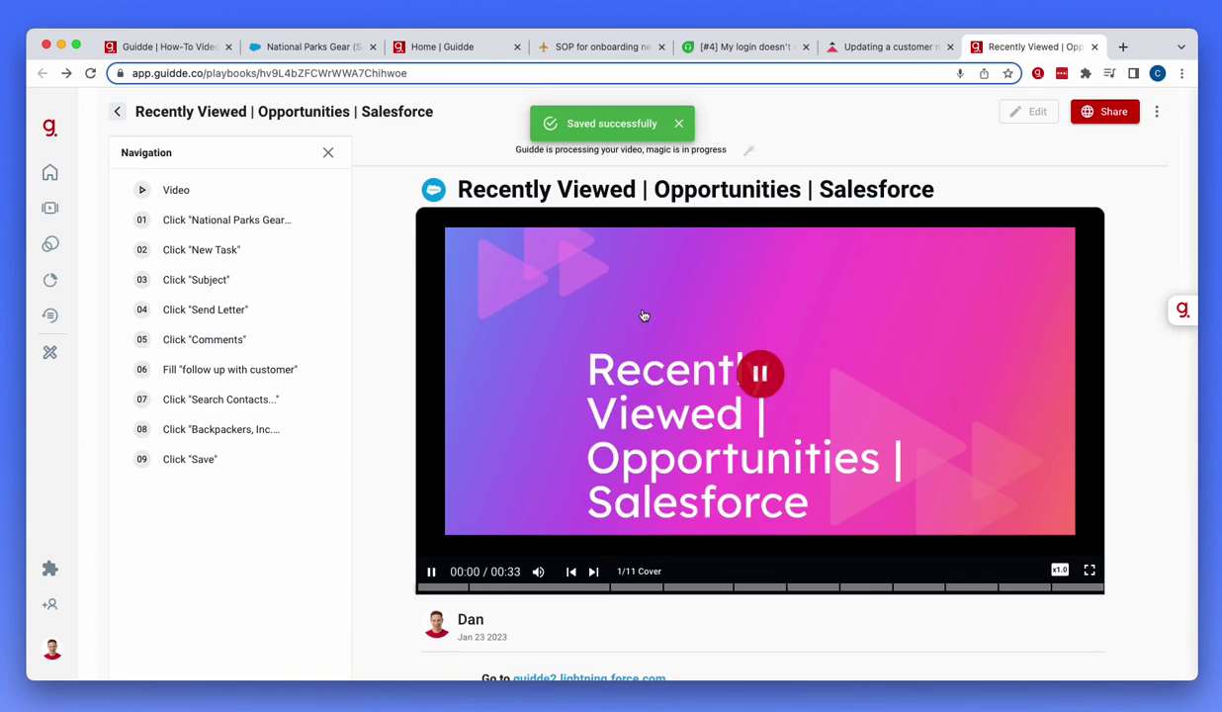
click(680, 124)
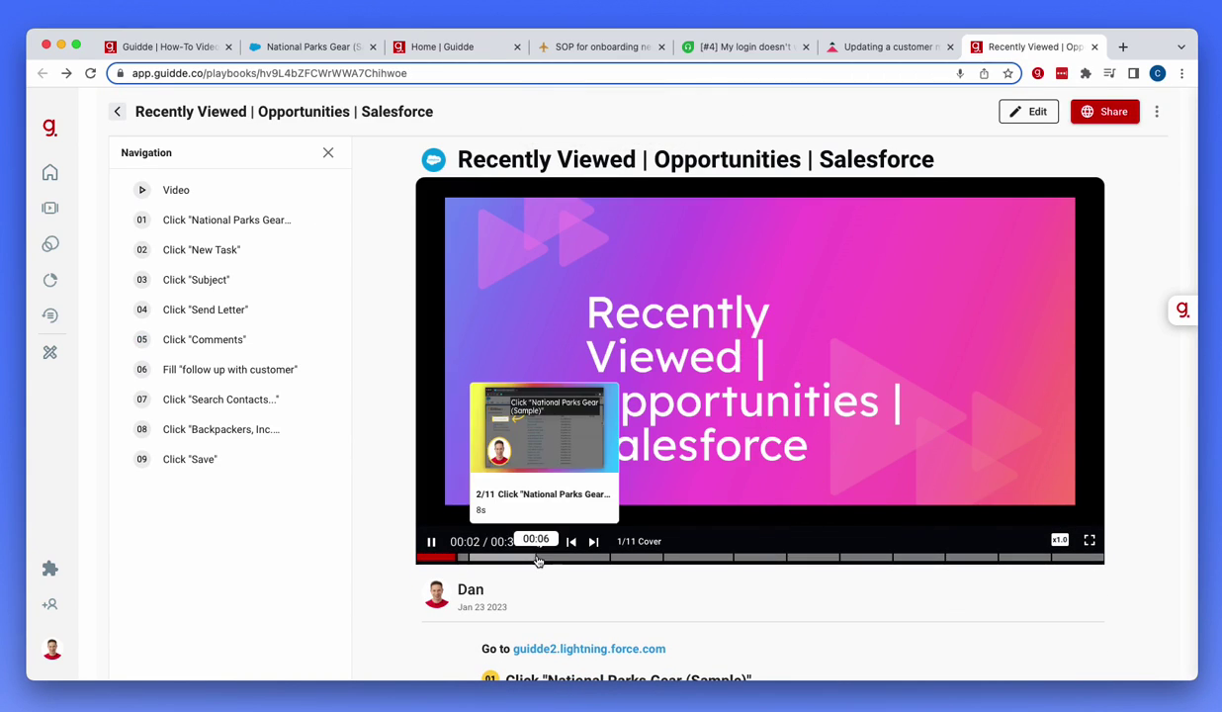
- Preview the video at the National Parks Gear step, then Smart Copy it as Notion HTML
click(539, 557)
click(759, 344)
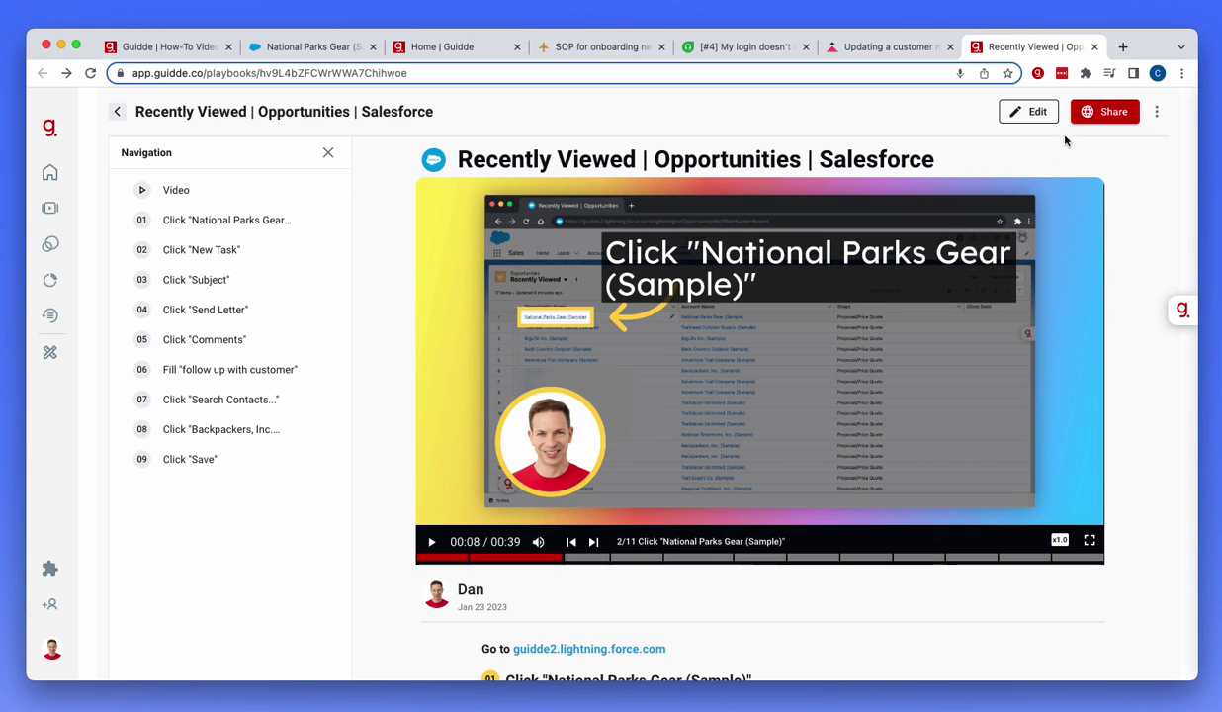
click(1099, 111)
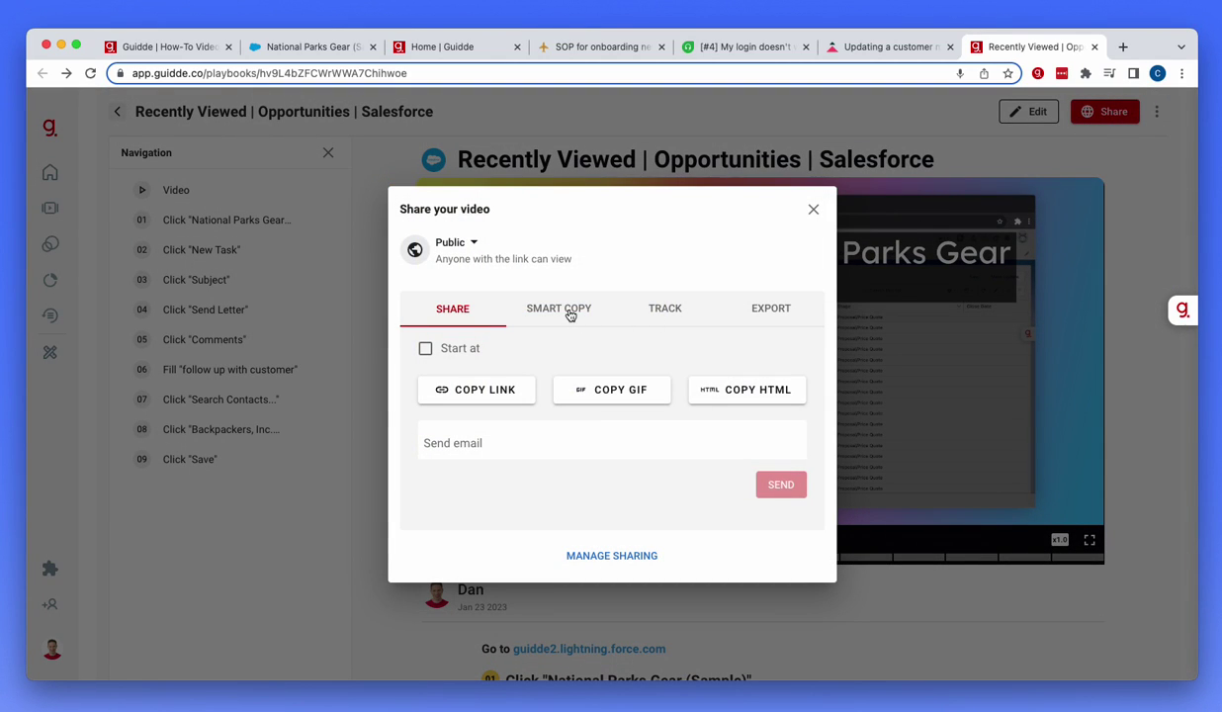
click(570, 313)
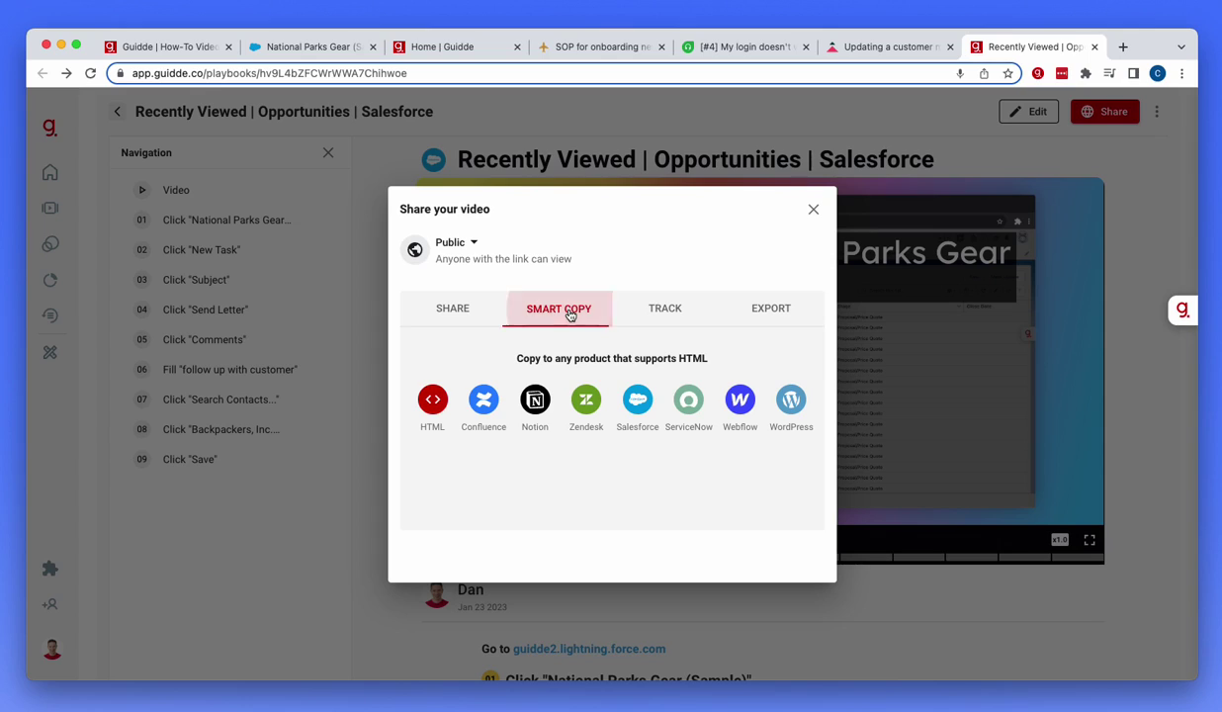
click(532, 407)
click(564, 46)
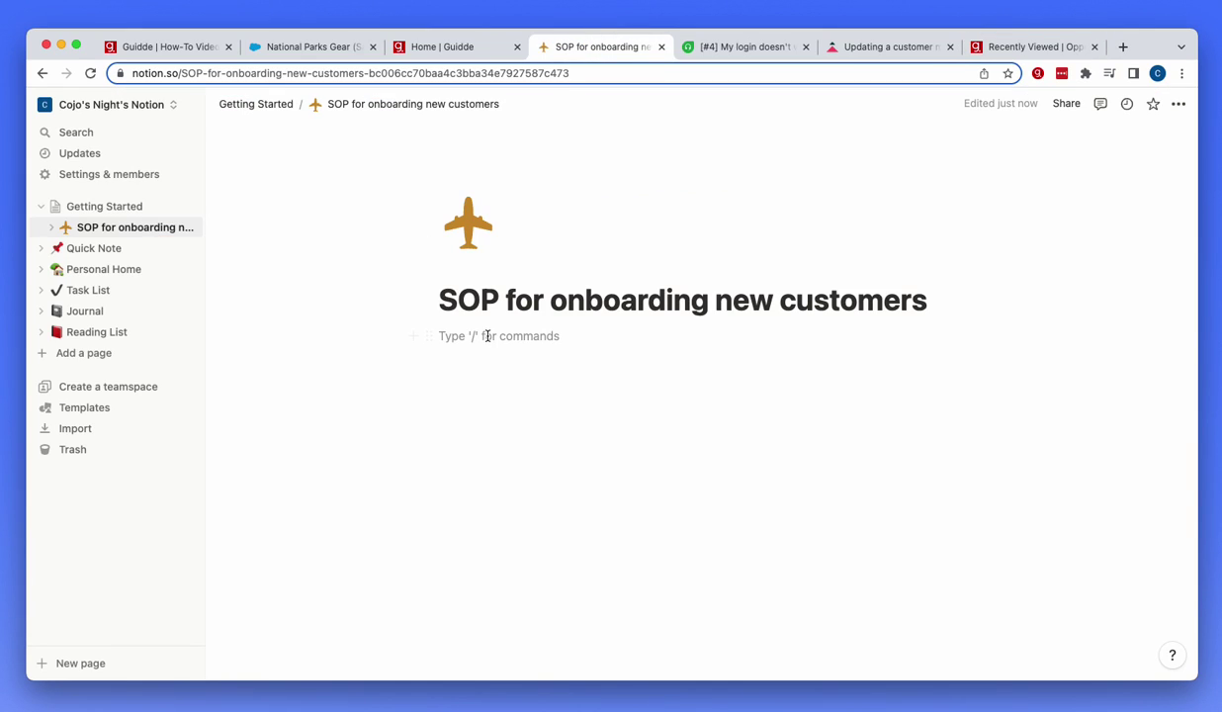
- Paste the Guidde guide under the onboarding SOP title and check its video and steps
key(super+v)
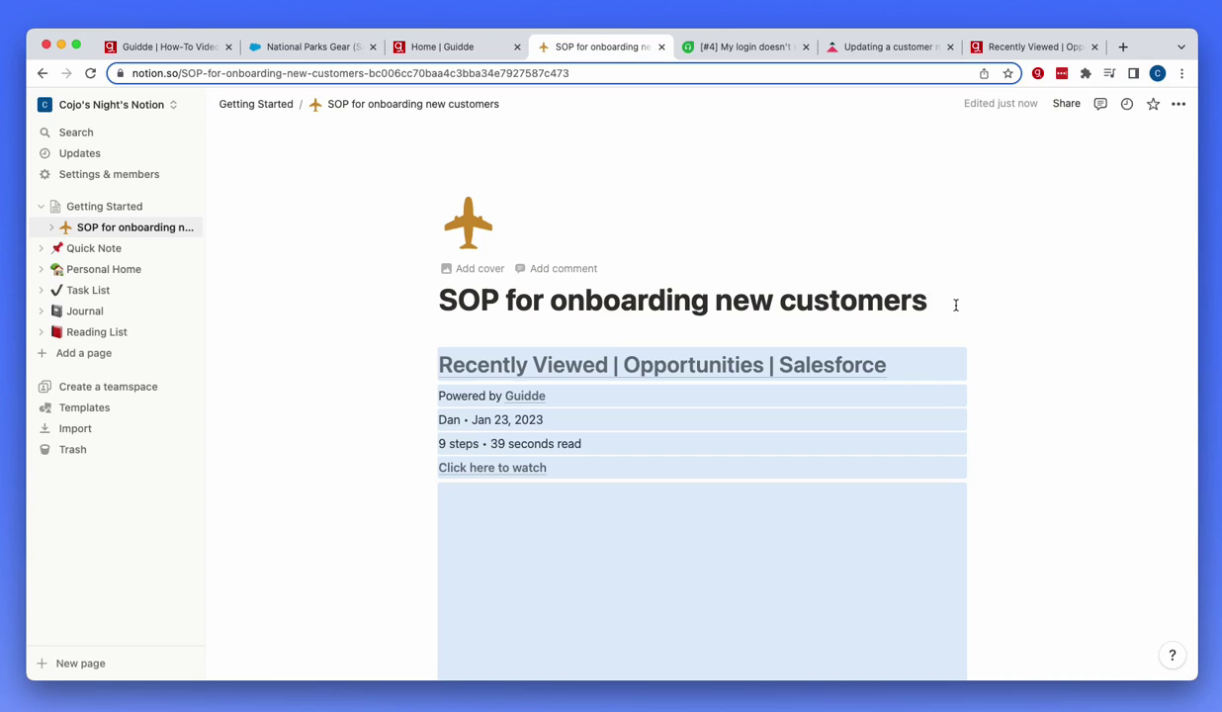
scroll(955, 304, down, 3)
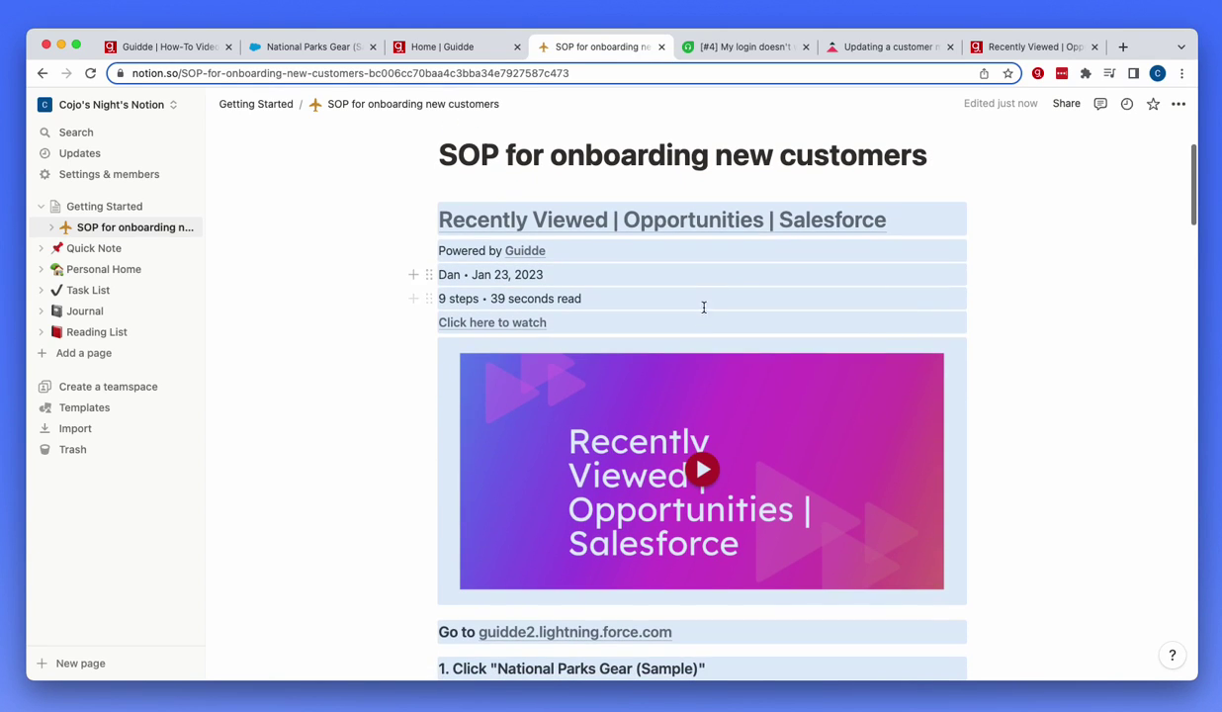
scroll(705, 298, down, 10)
click(377, 294)
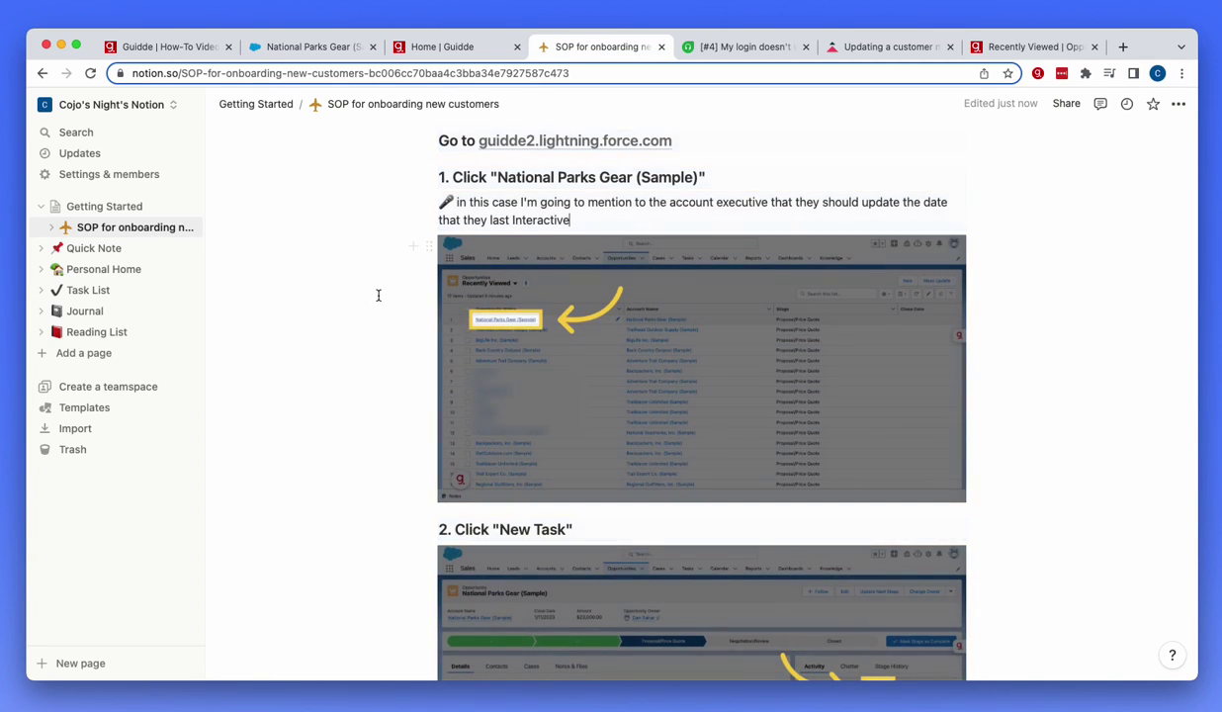
scroll(1036, 317, up, 10)
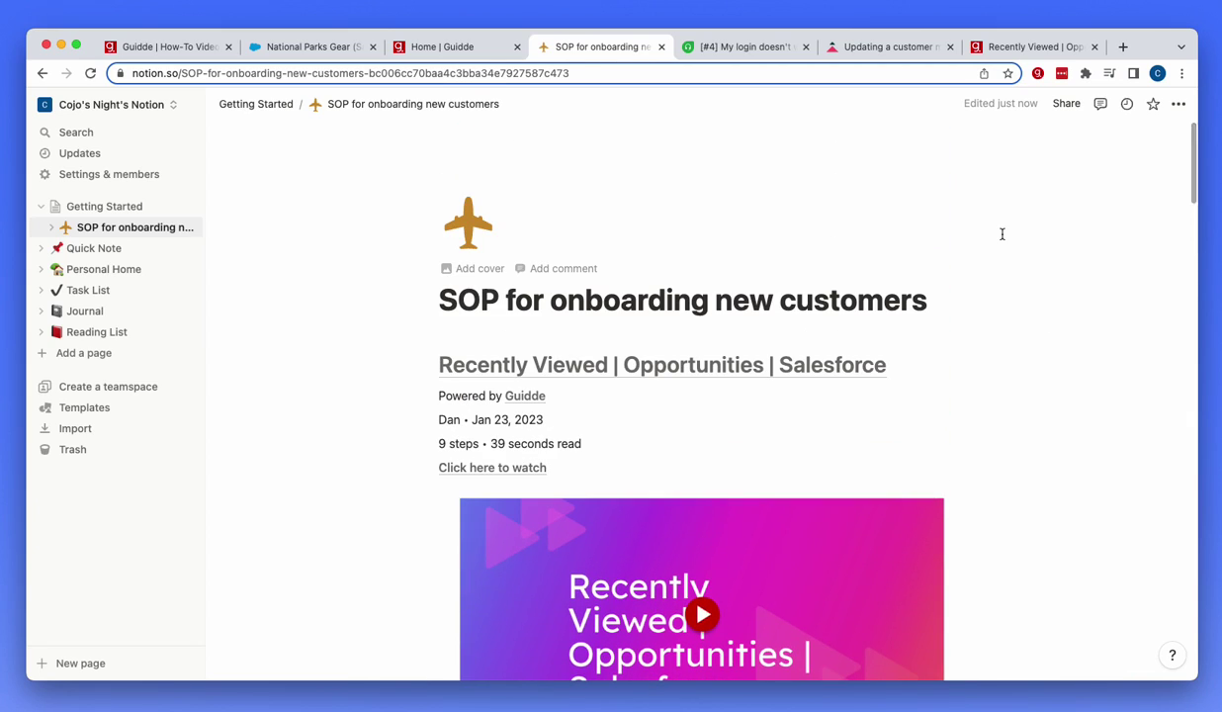
click(994, 46)
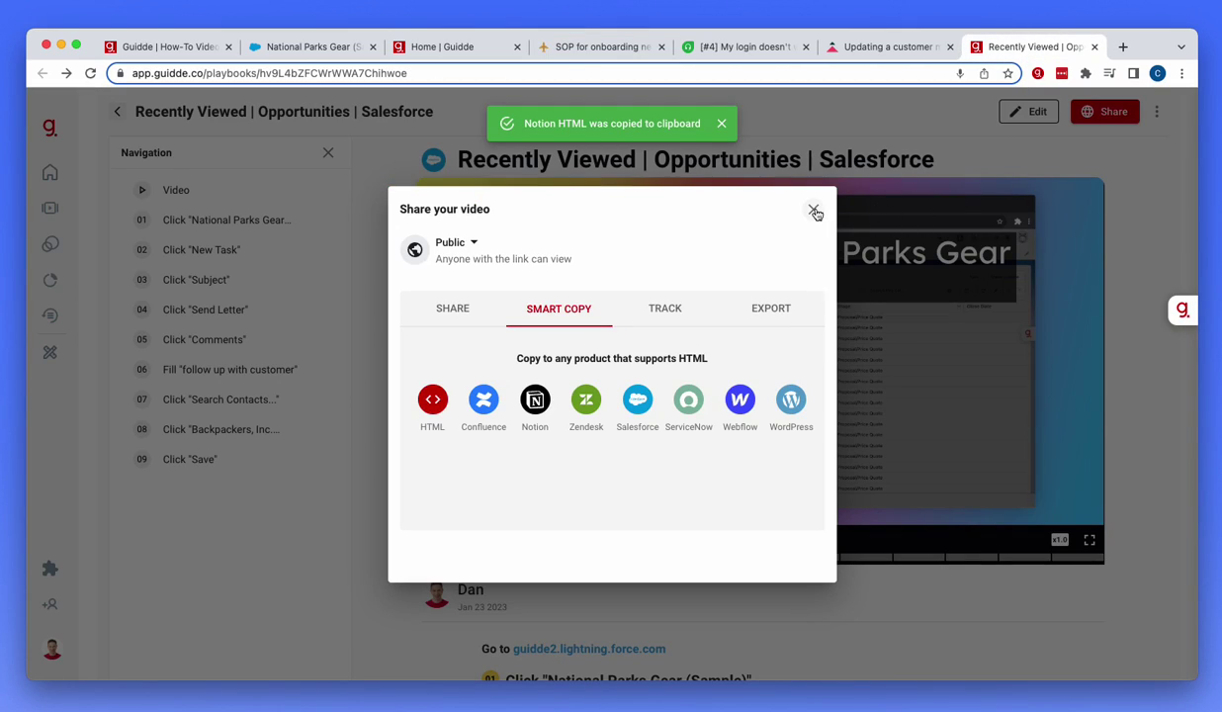
- Copy the Guidde video as a linked GIF from the Share tab
click(449, 314)
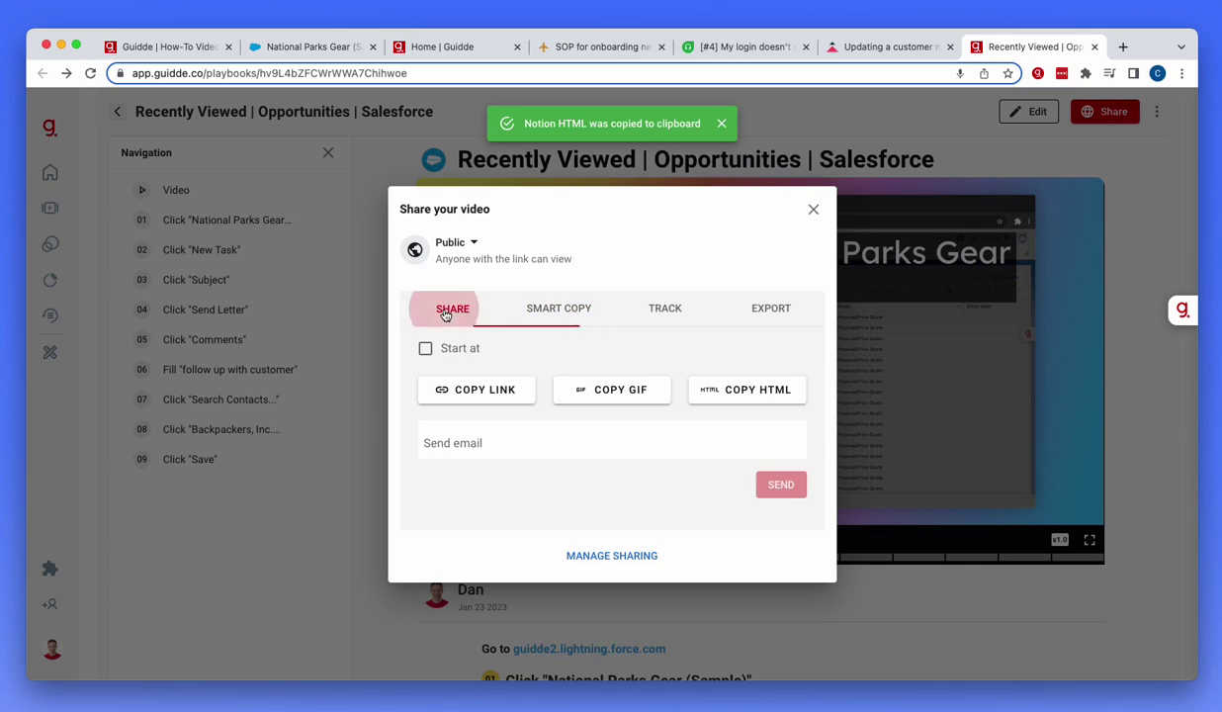
click(622, 393)
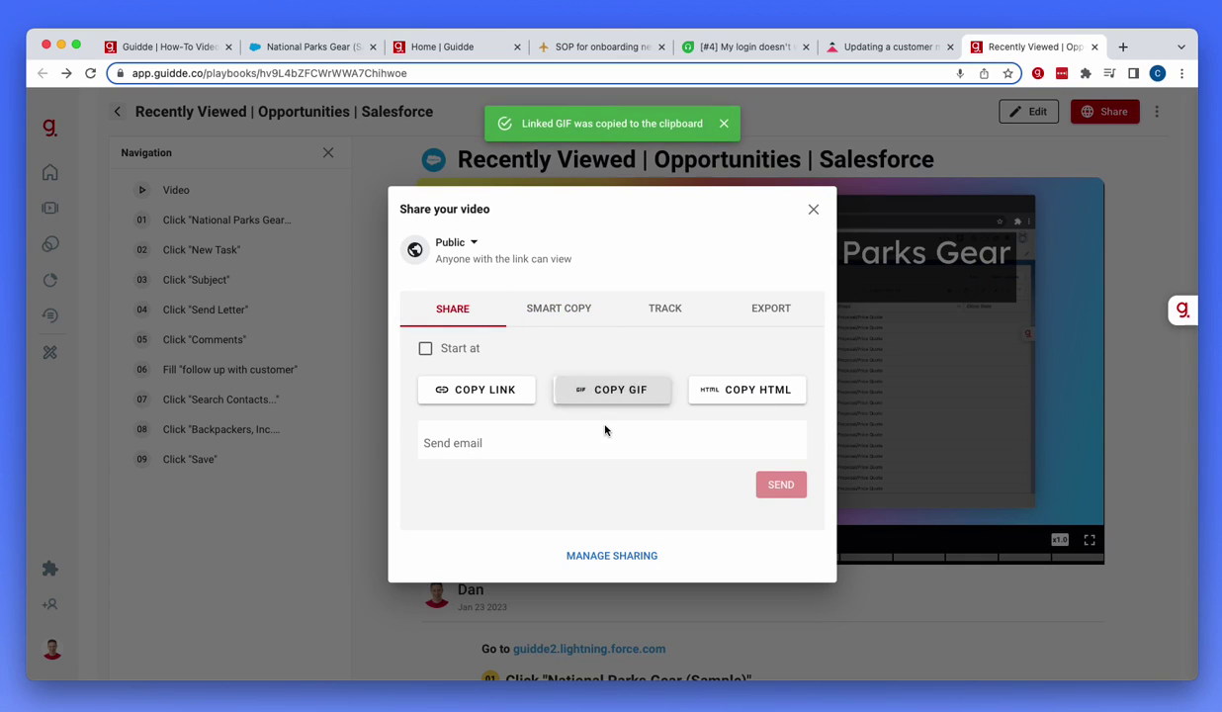
click(740, 49)
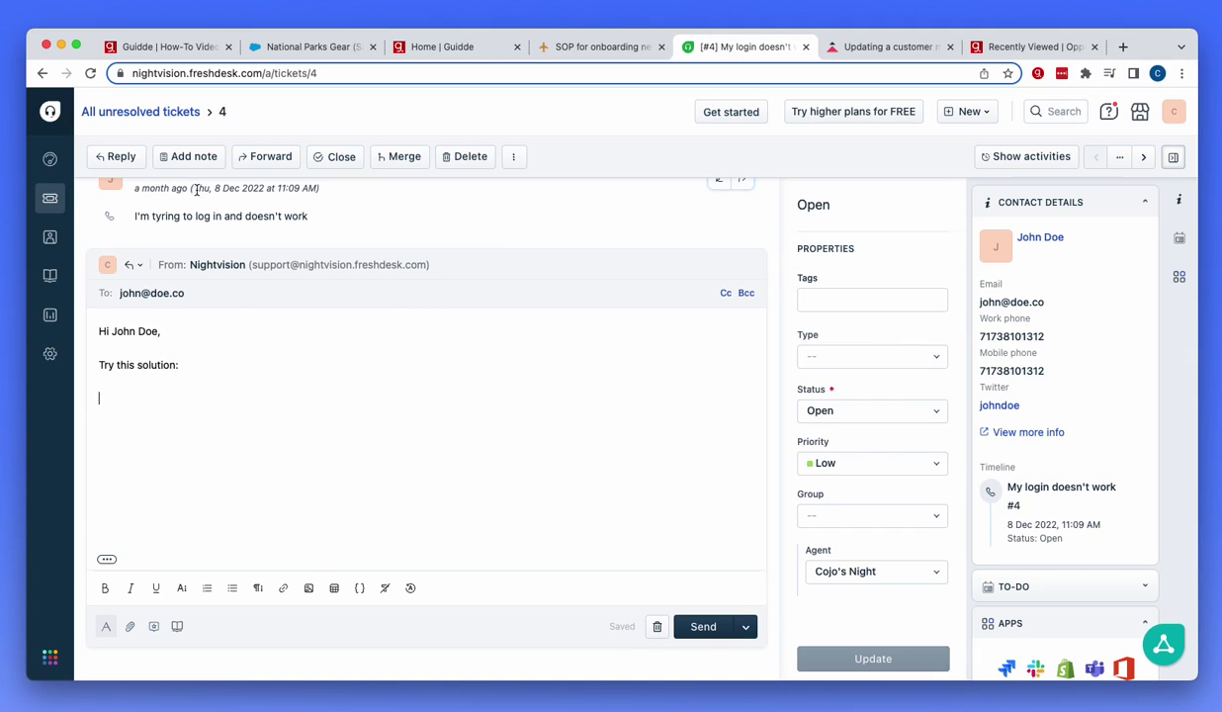
- Paste the linked GIF under 'Try this solution:' and send the Freshdesk reply
click(130, 401)
key(cmd+v)
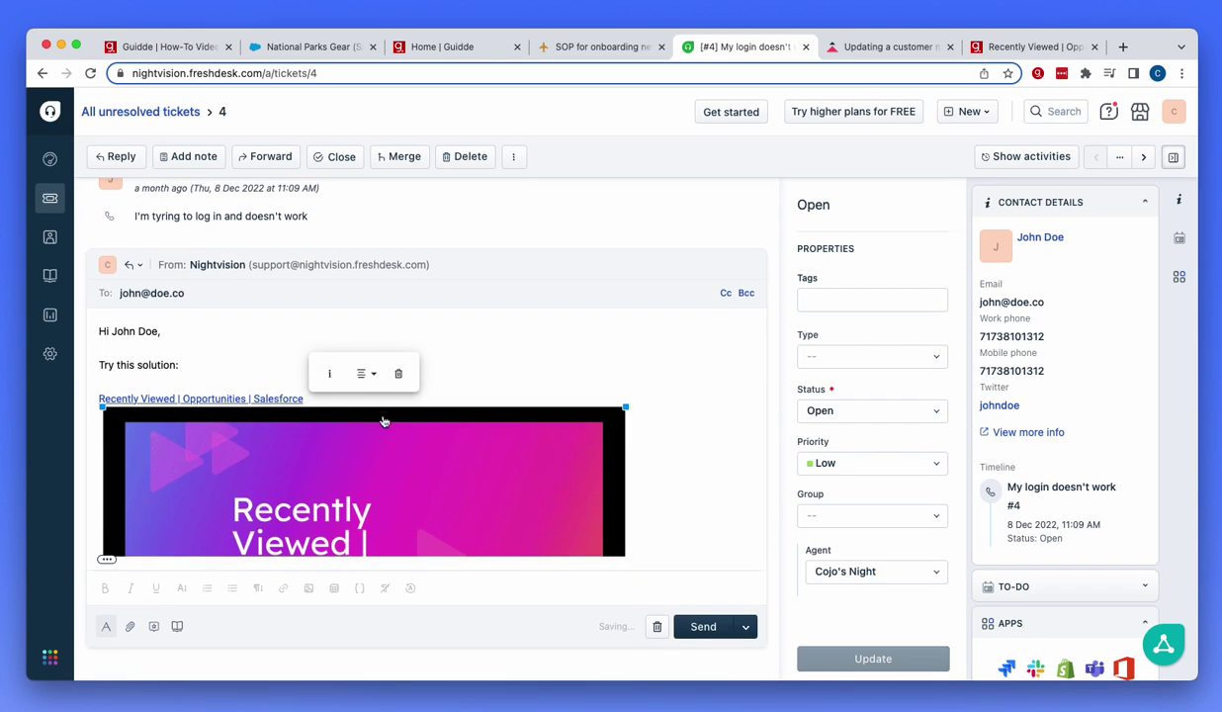
scroll(682, 395, down, 3)
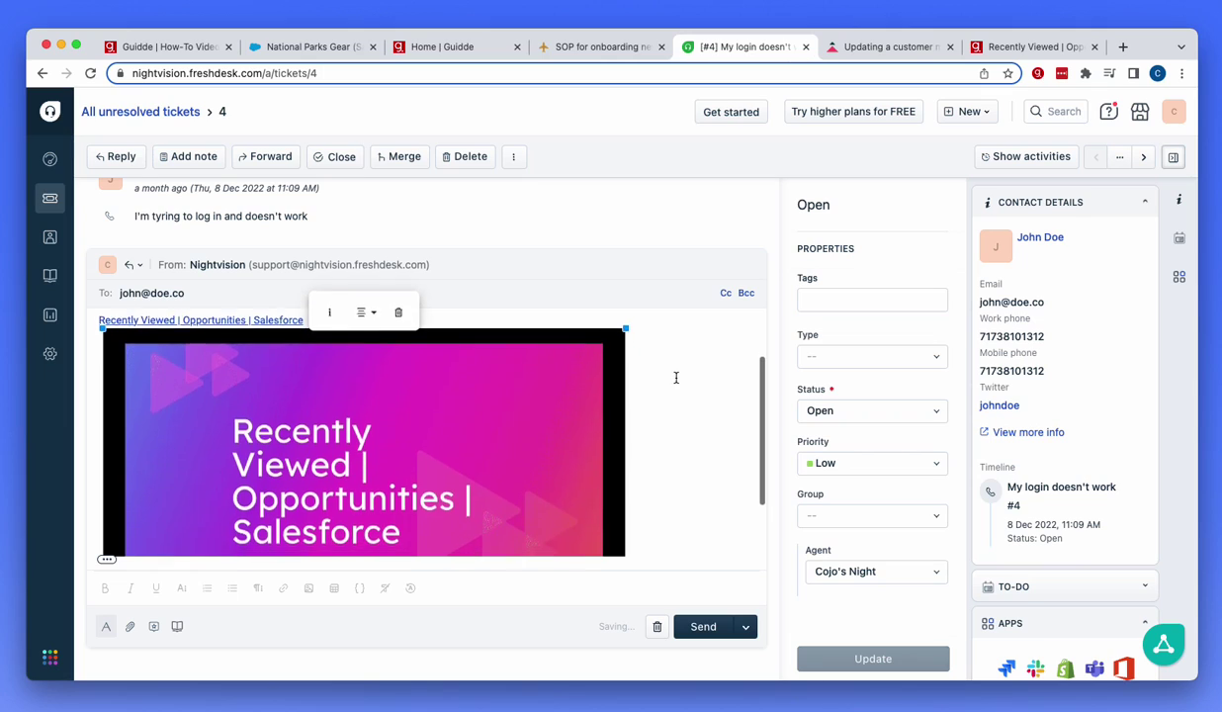
click(703, 627)
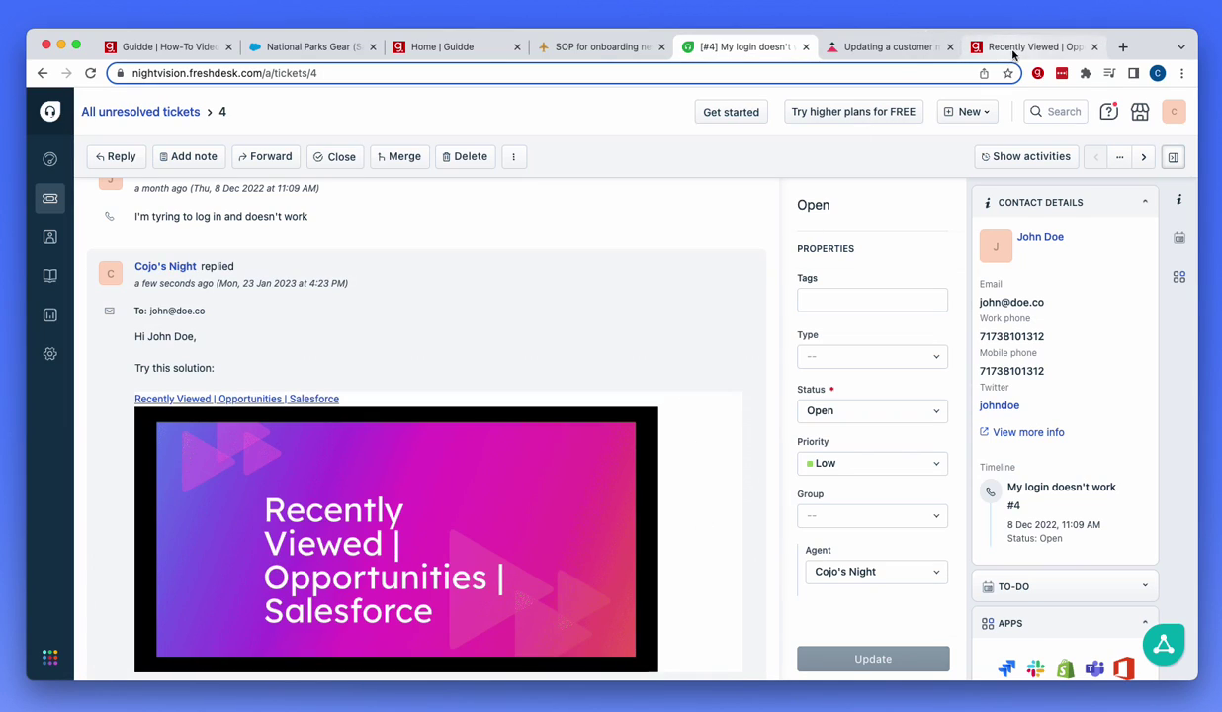
click(1018, 47)
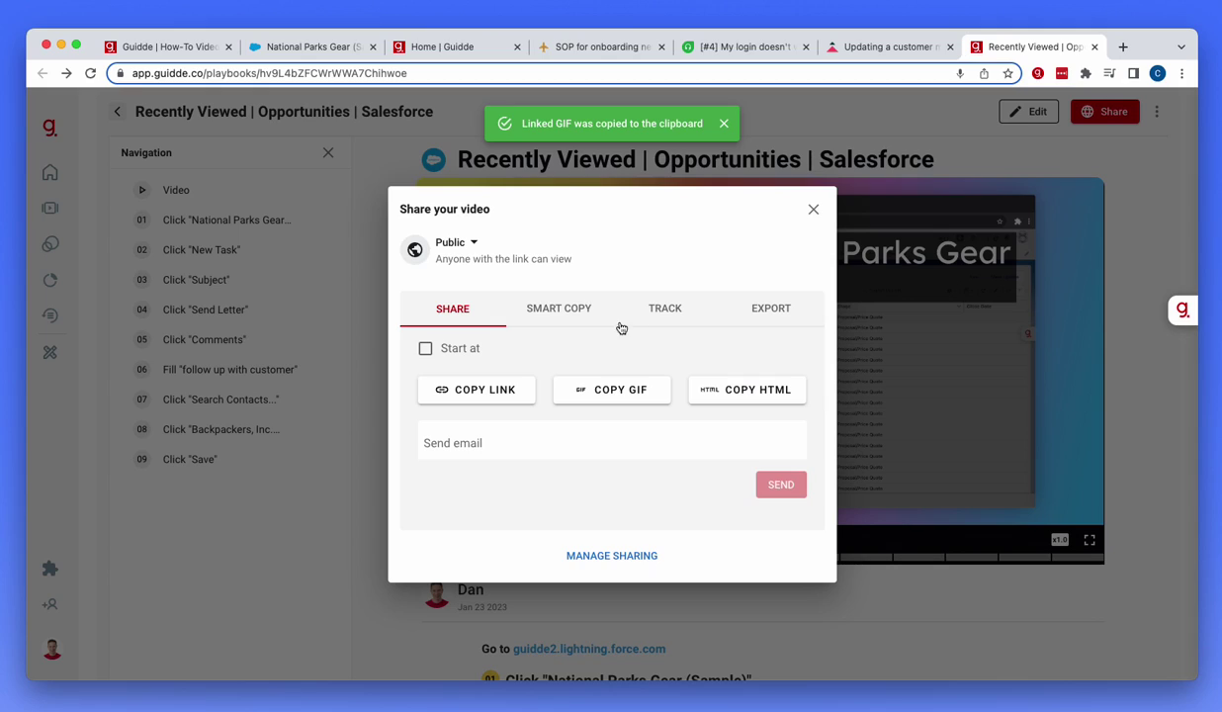
- Smart Copy the Guidde video in Zendesk format and move to the 'Updating a customer meeting' article draft
click(560, 308)
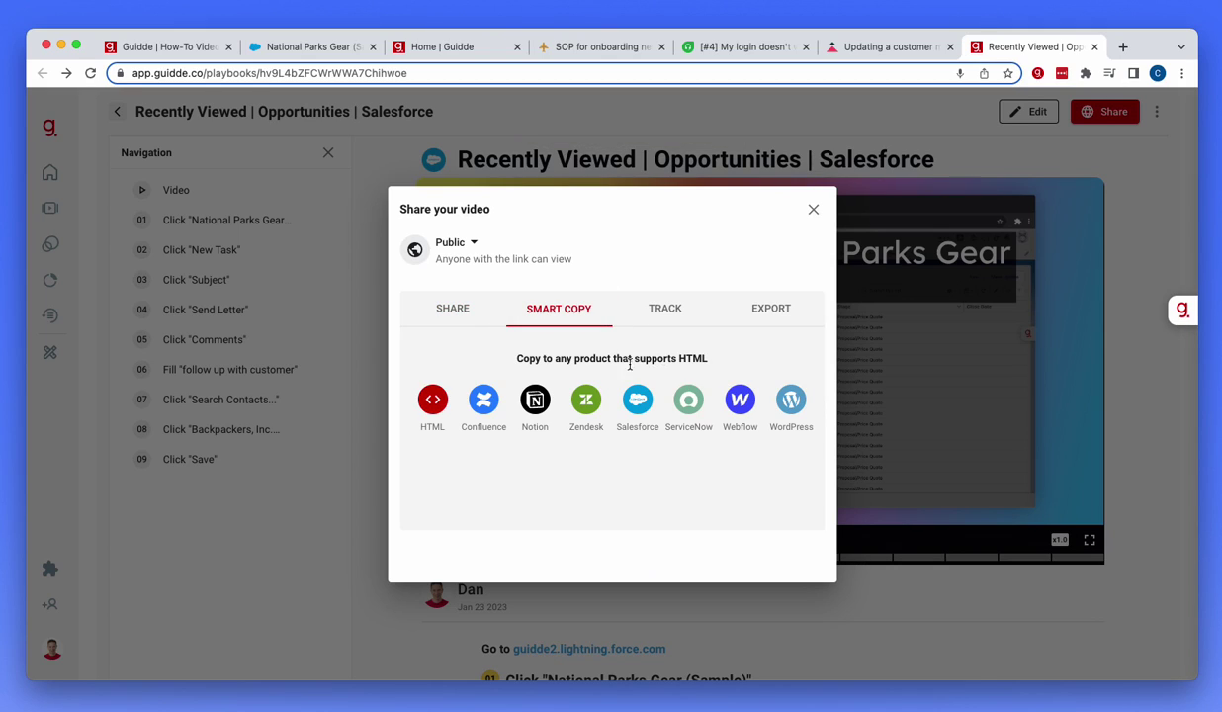
click(584, 408)
click(723, 46)
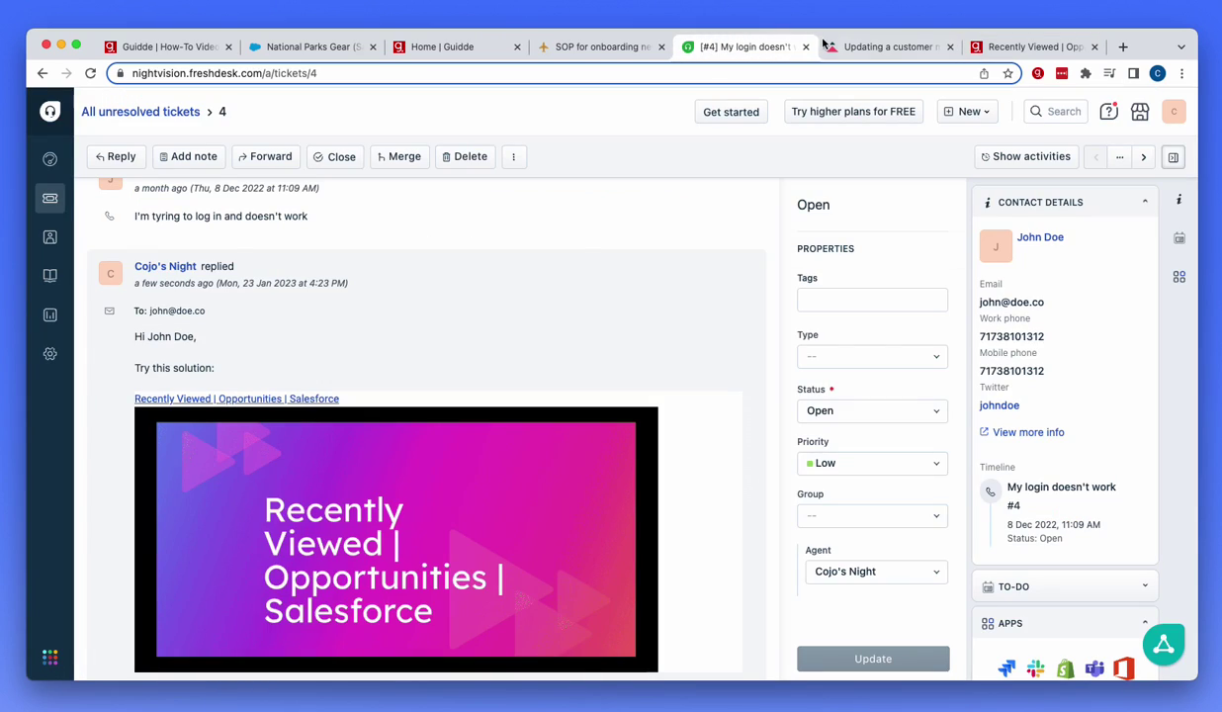
click(870, 47)
- Paste the copied Guidde HTML into the Zendesk article's source code and apply it
click(637, 269)
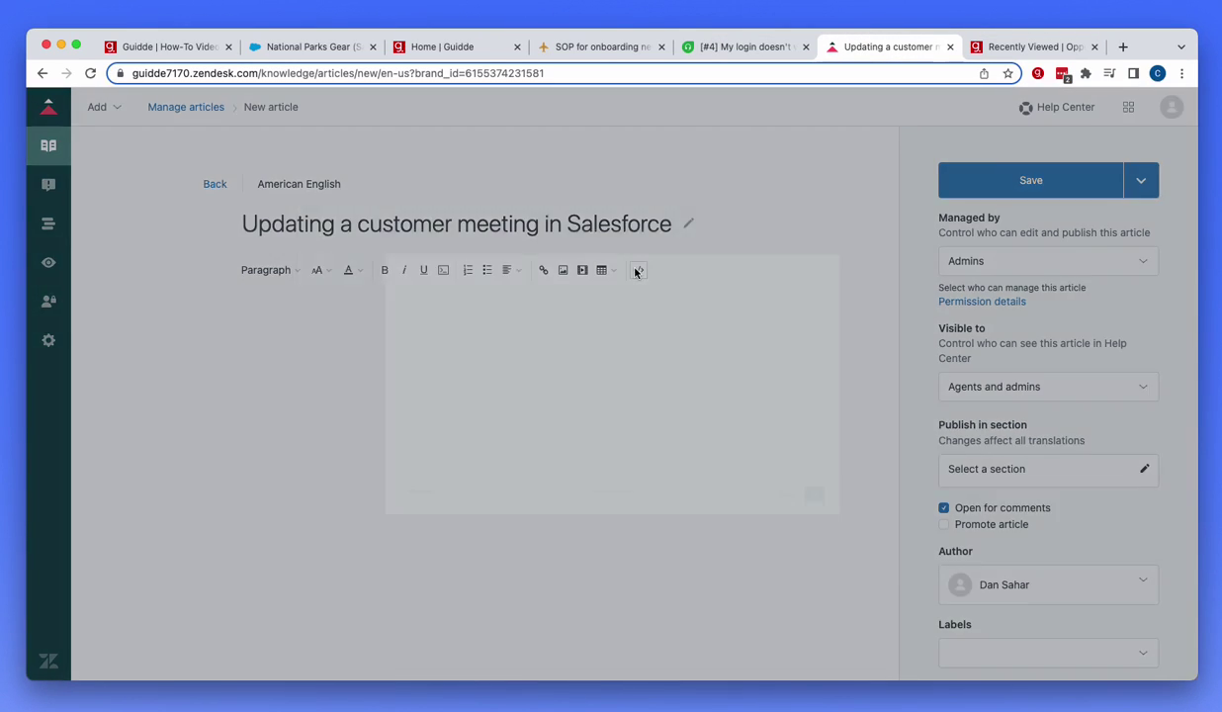
key(super+v)
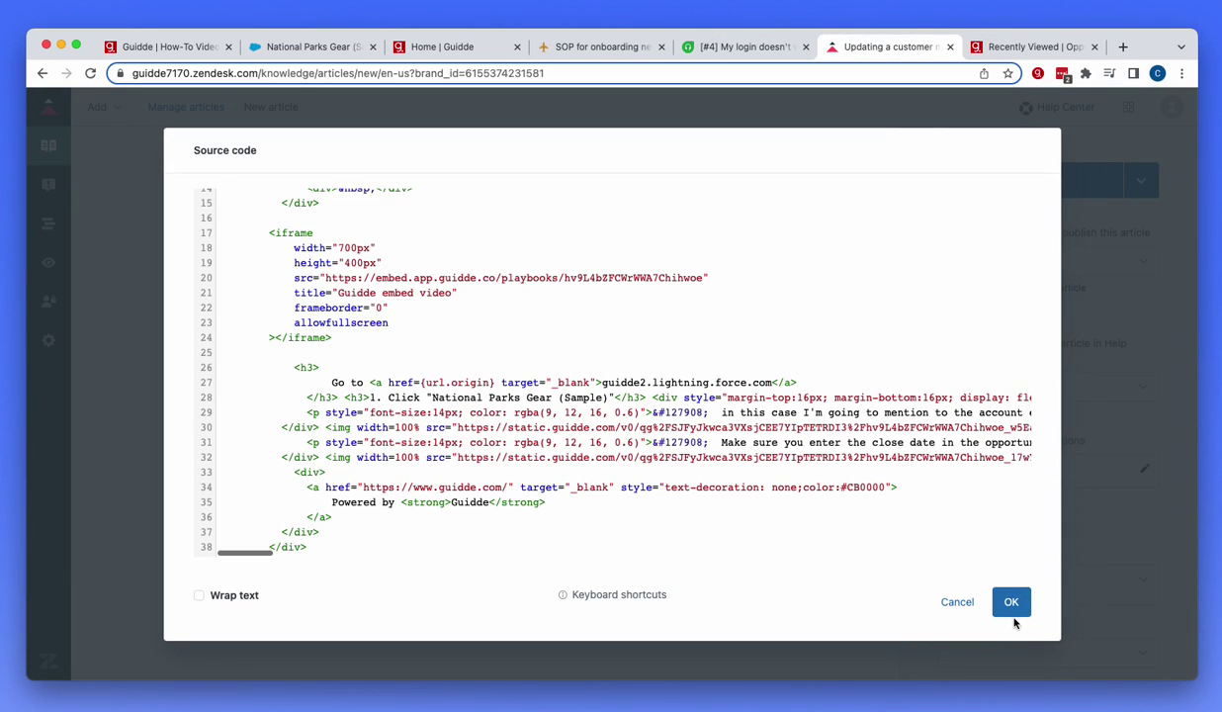
click(1011, 601)
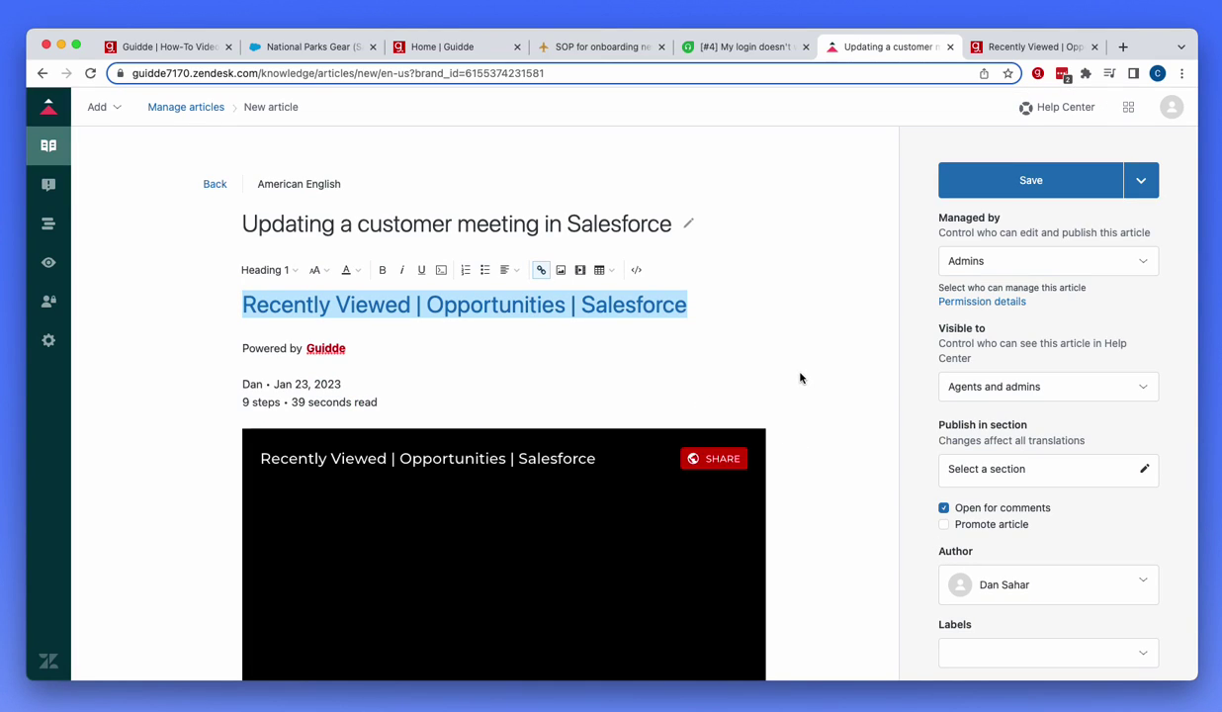
scroll(798, 378, down, 2)
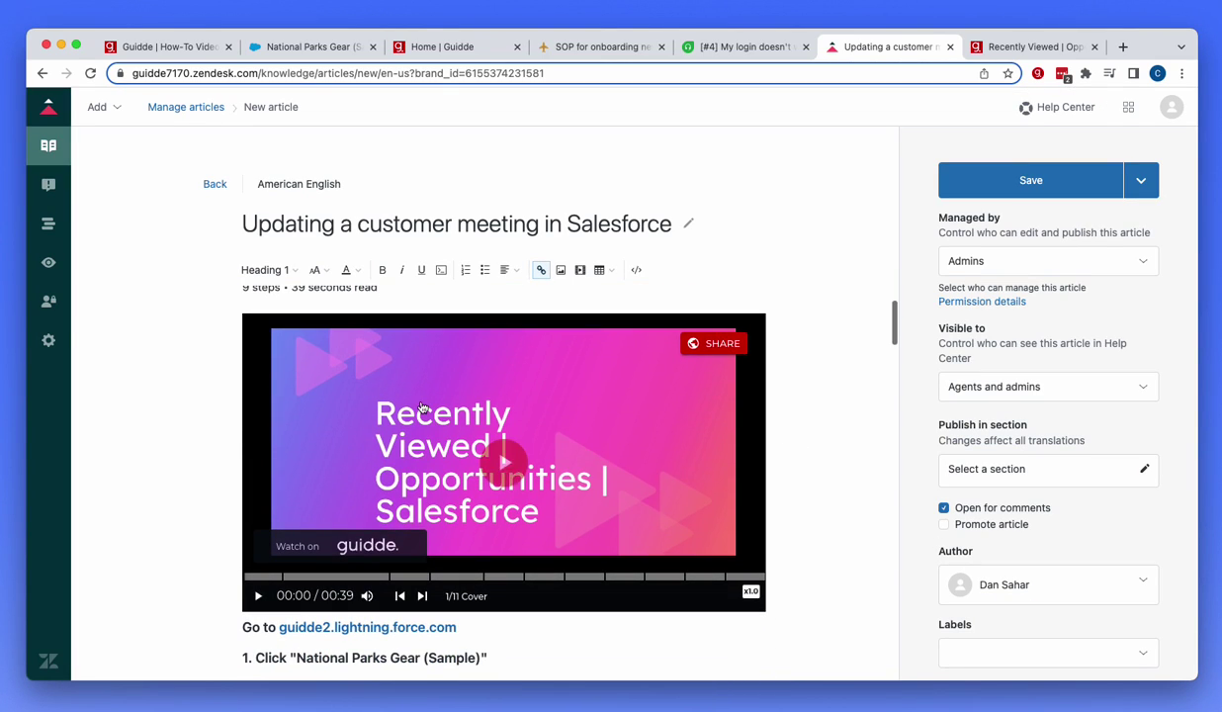
scroll(539, 444, down, 10)
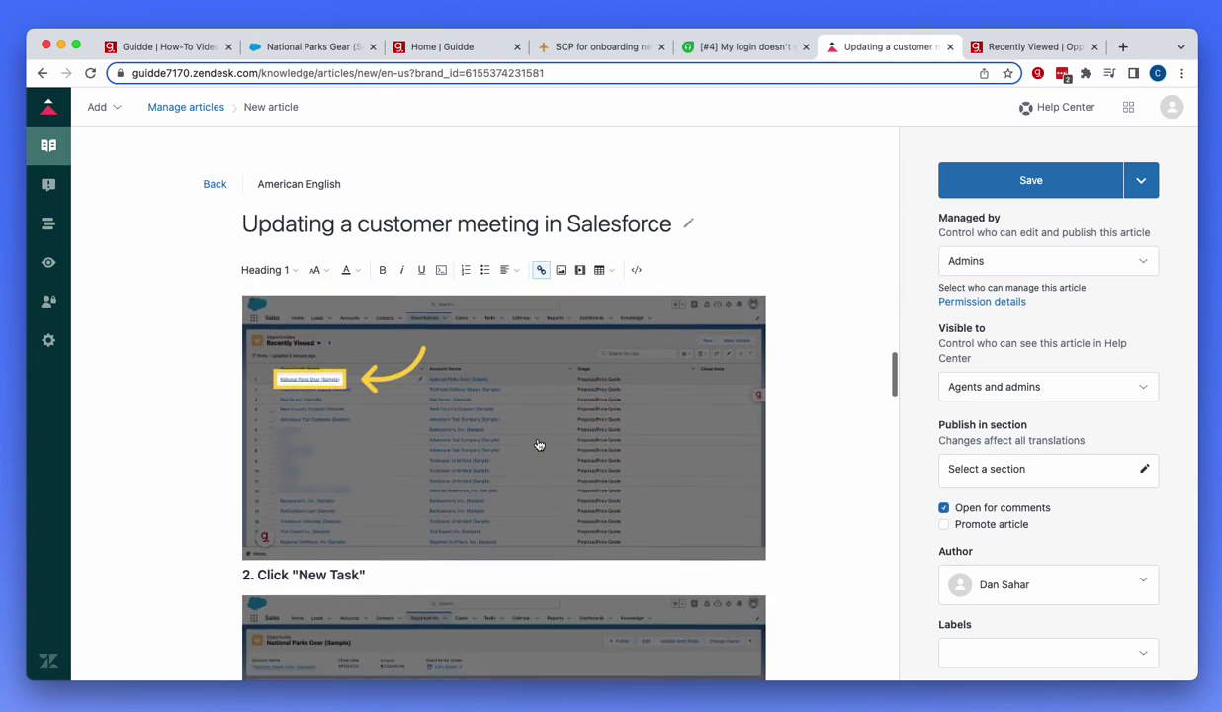
- Save the Zendesk article draft, then close the Share dialog back in Guidde
scroll(539, 445, up, 5)
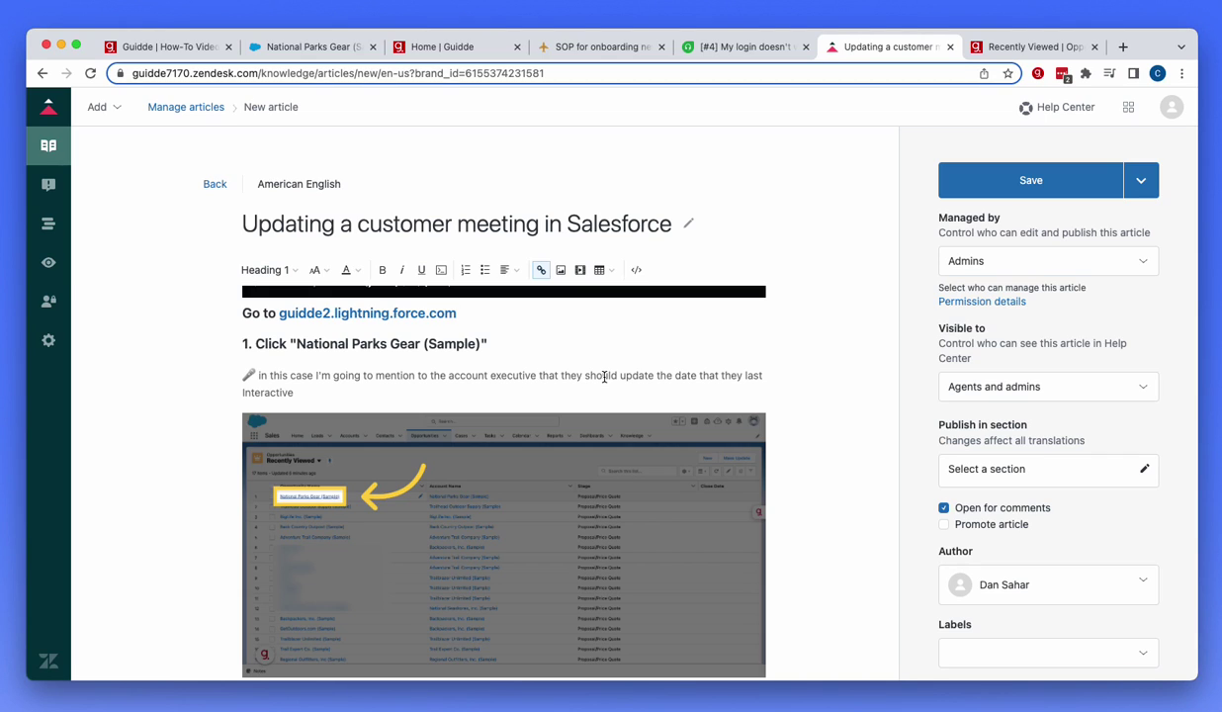
scroll(521, 378, down, 10)
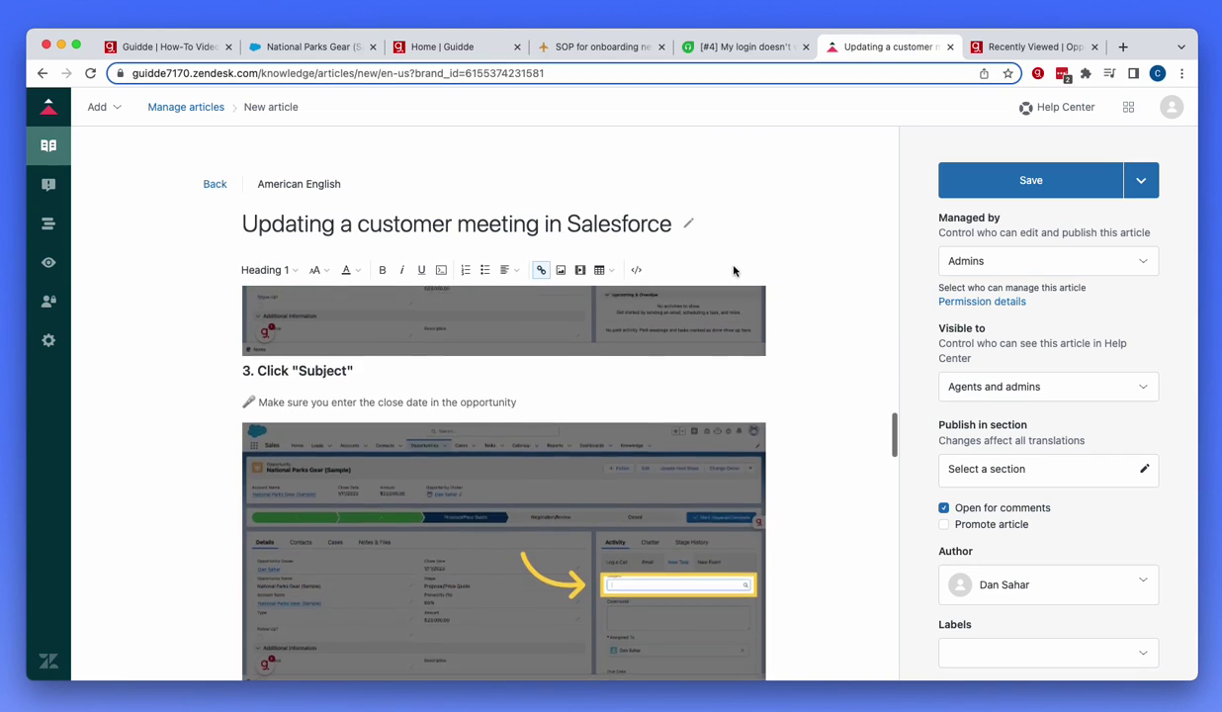
click(1048, 185)
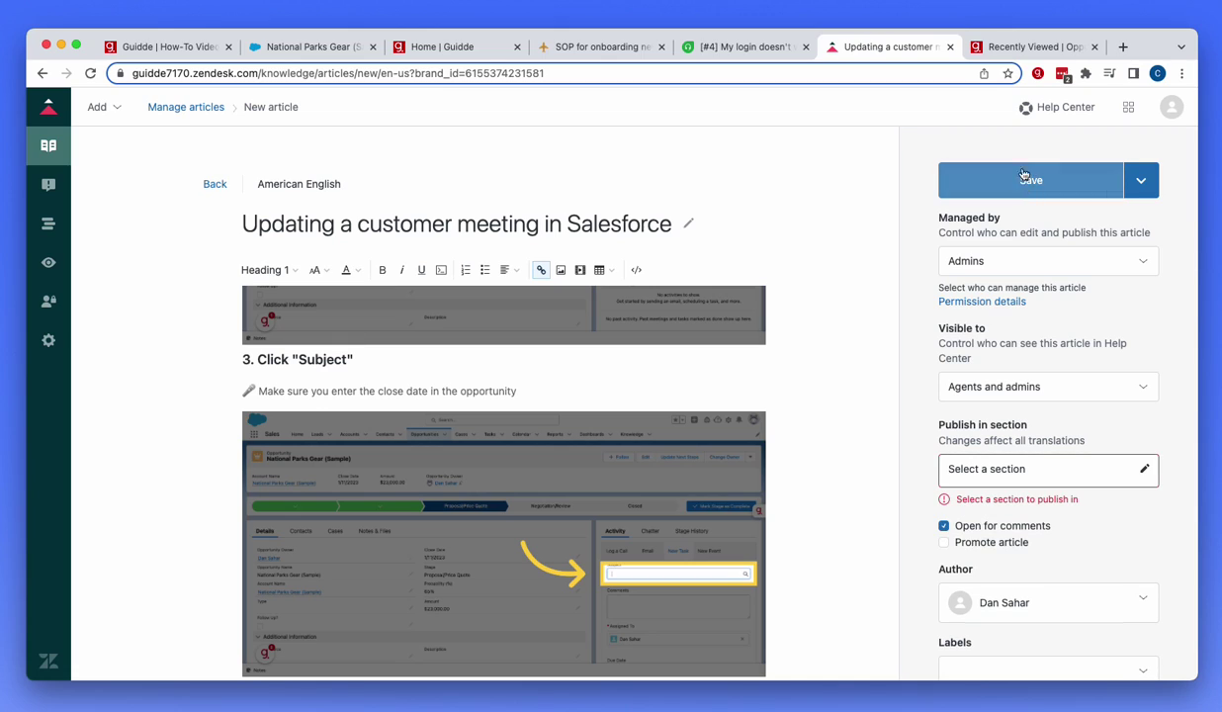
click(1039, 55)
click(810, 209)
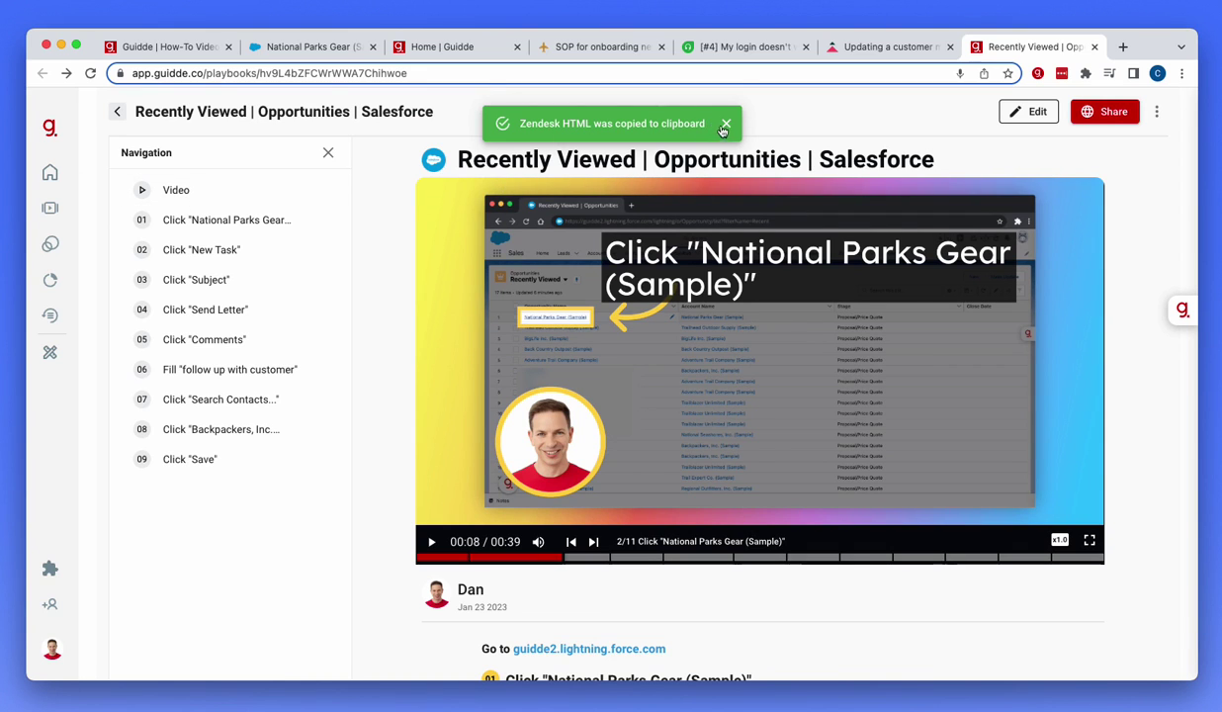
- Reopen the 'Recently Viewed | Opportunities | Salesforce' video from the Guidde Home library
click(51, 172)
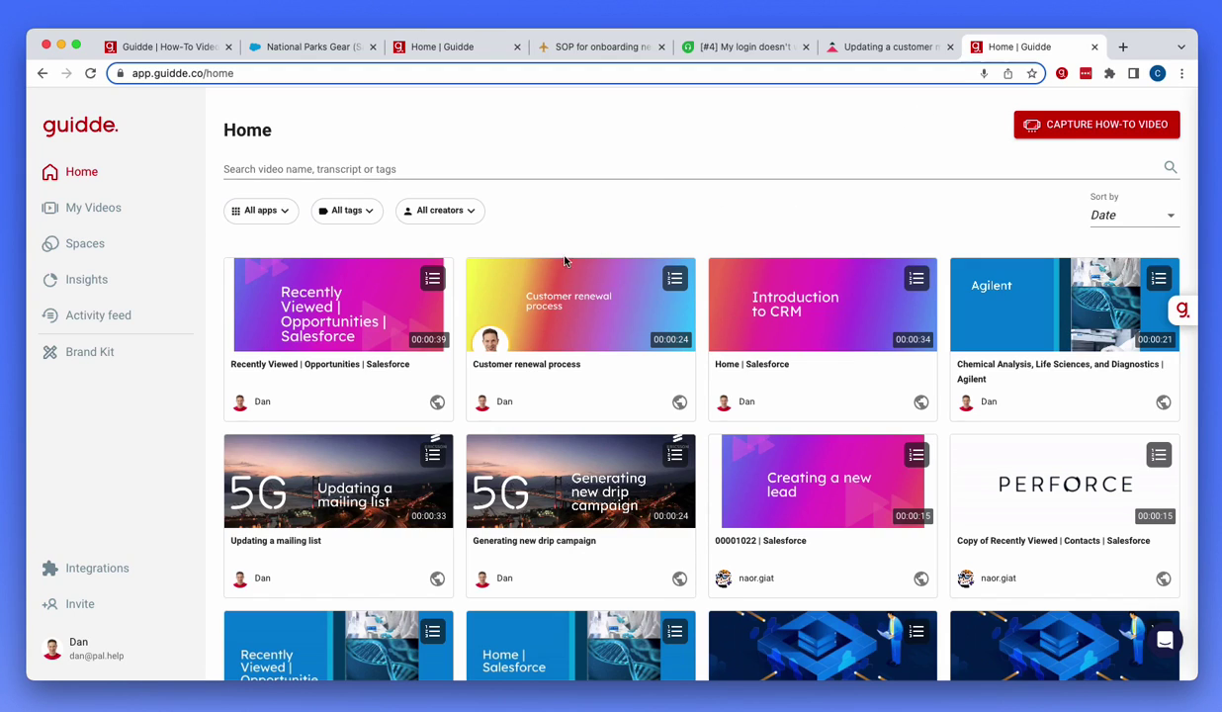
click(327, 302)
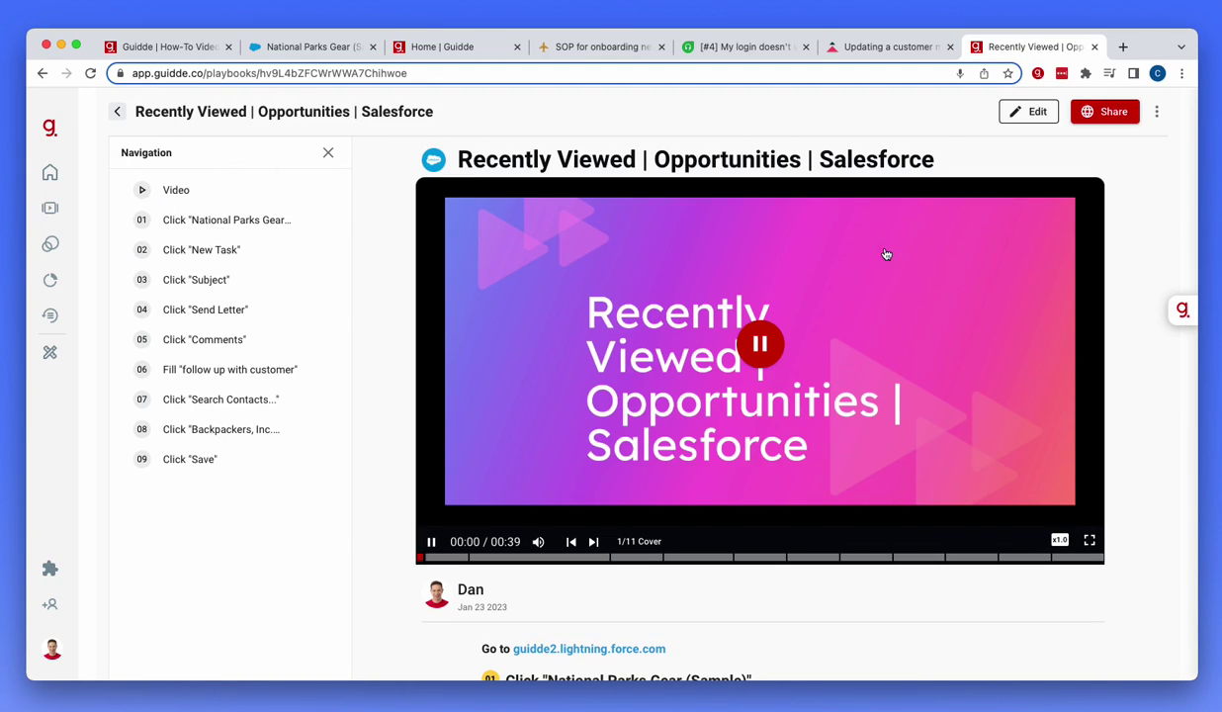